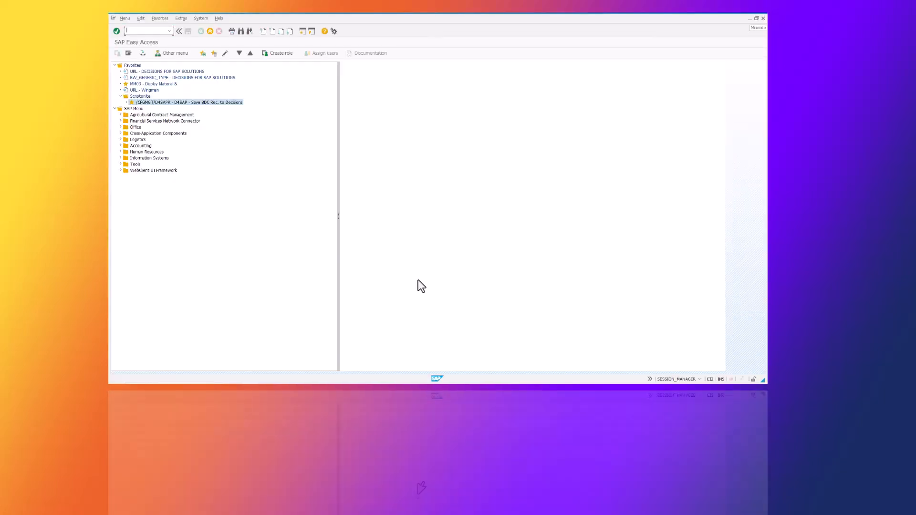
# - Open the Scriptonite BDC recorder favorite and start a new recording of transaction MM02
pyautogui.doubleClick(195, 106)
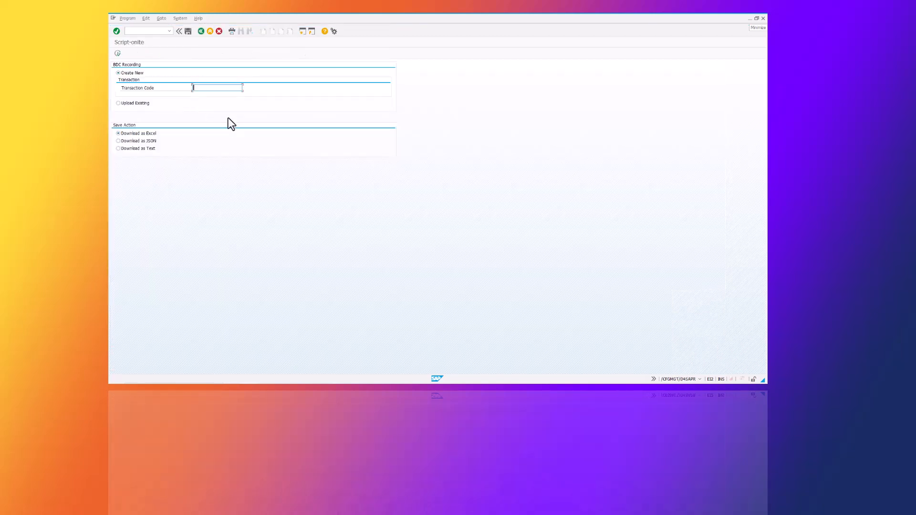
pyautogui.write('mm02')
pyautogui.click(118, 53)
# - Enter material 100-100 and choose only the Basic Data 1 view to change
pyautogui.write('10')
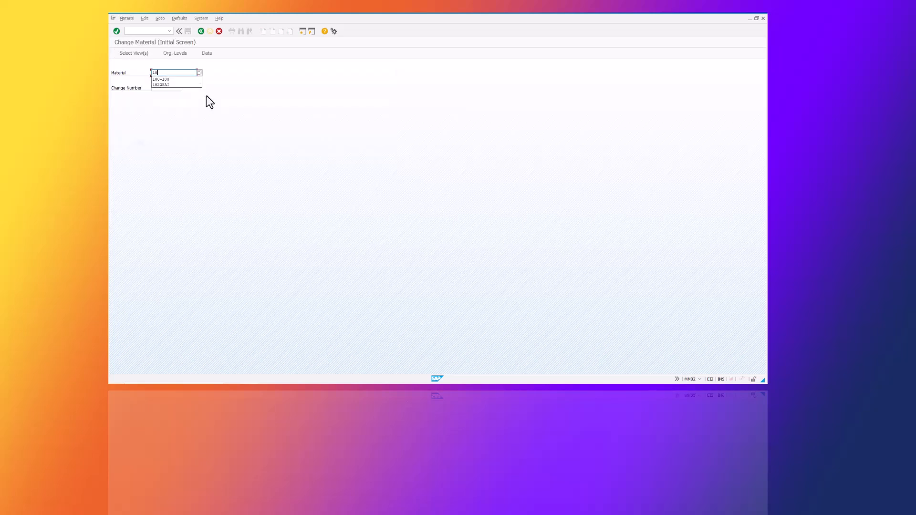
pyautogui.write('0-100')
pyautogui.click(136, 53)
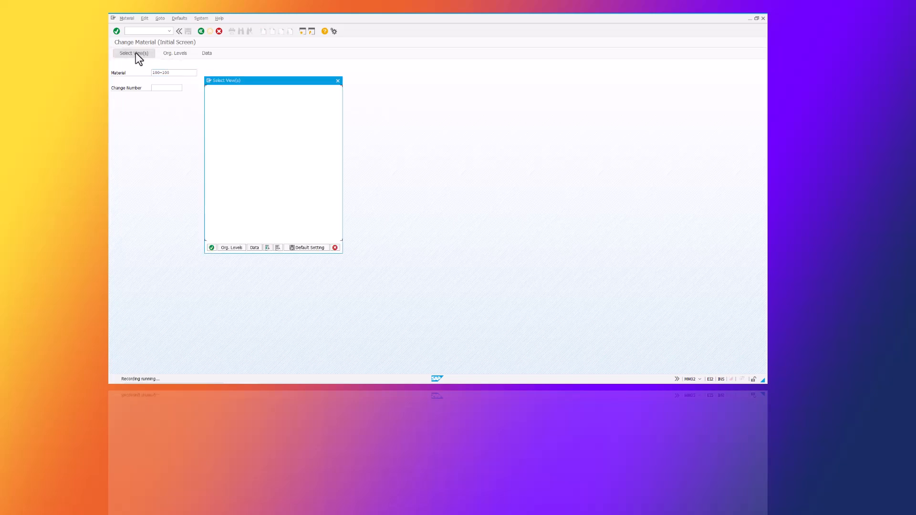
pyautogui.click(277, 249)
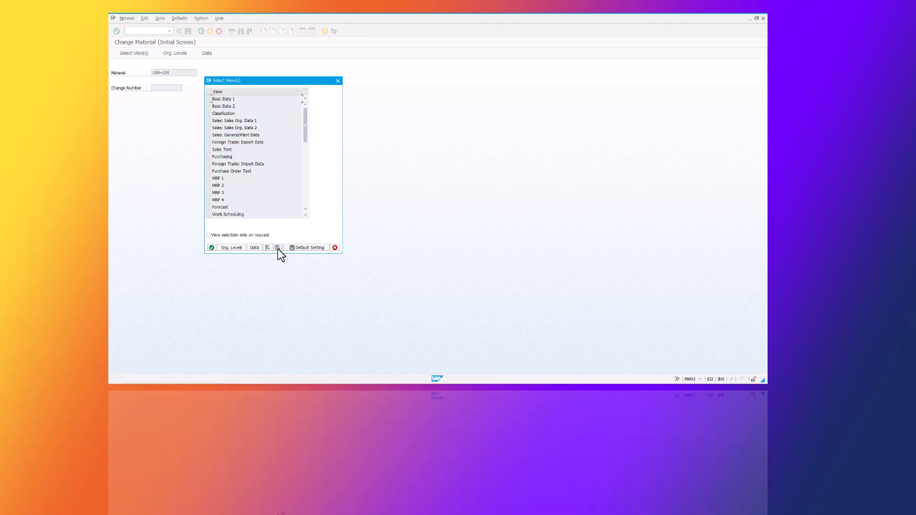
pyautogui.click(209, 99)
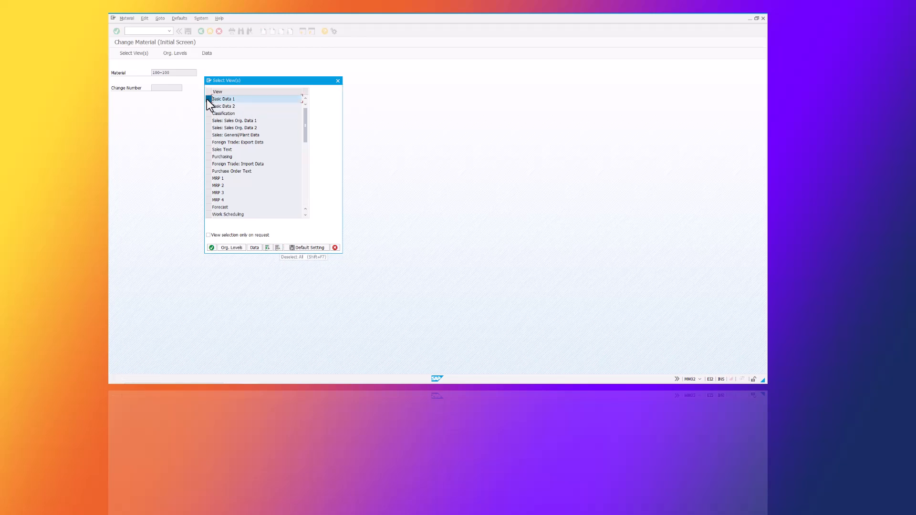
pyautogui.click(211, 248)
# - Append 1 to the material description, making it Casings example 1, and confirm the screen
pyautogui.press('End')
pyautogui.write('1')
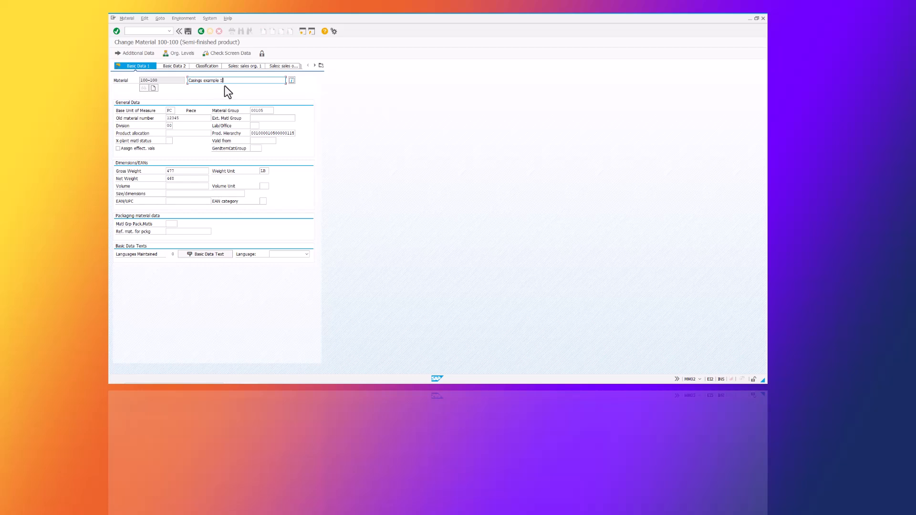
pyautogui.press('Return')
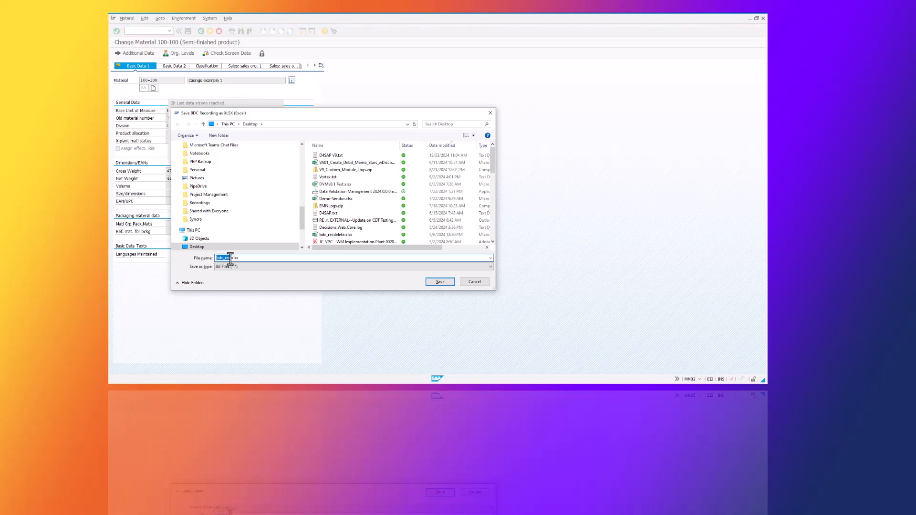
# - Save the BDC recording to the Desktop as MM02BasicData1.xlsx
pyautogui.write('MM02_BasicD')
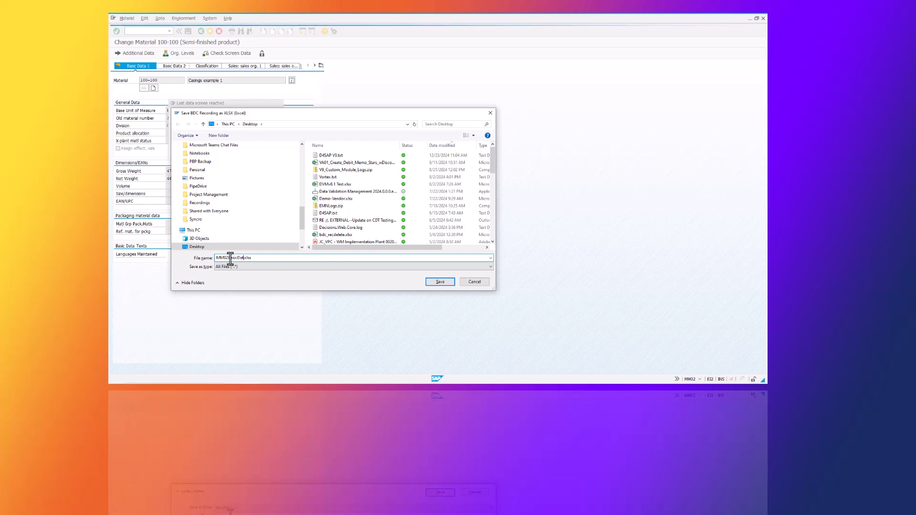
pyautogui.write('ata1')
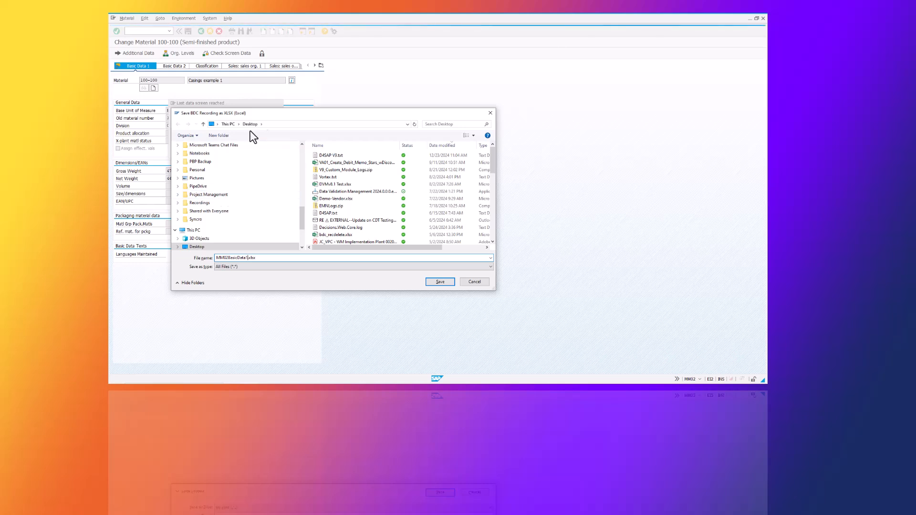
pyautogui.click(440, 282)
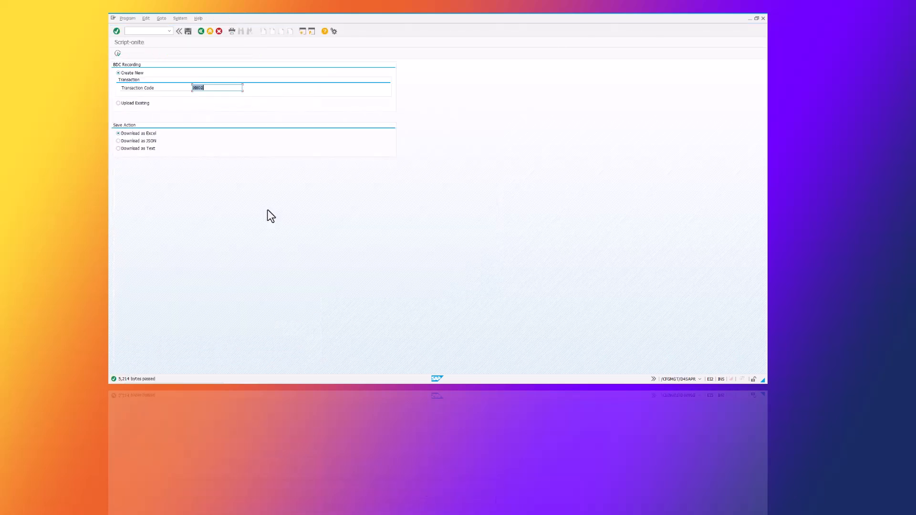
# - Switch to the browser and open Scriptonite's Transaction Script Editor
pyautogui.click(749, 18)
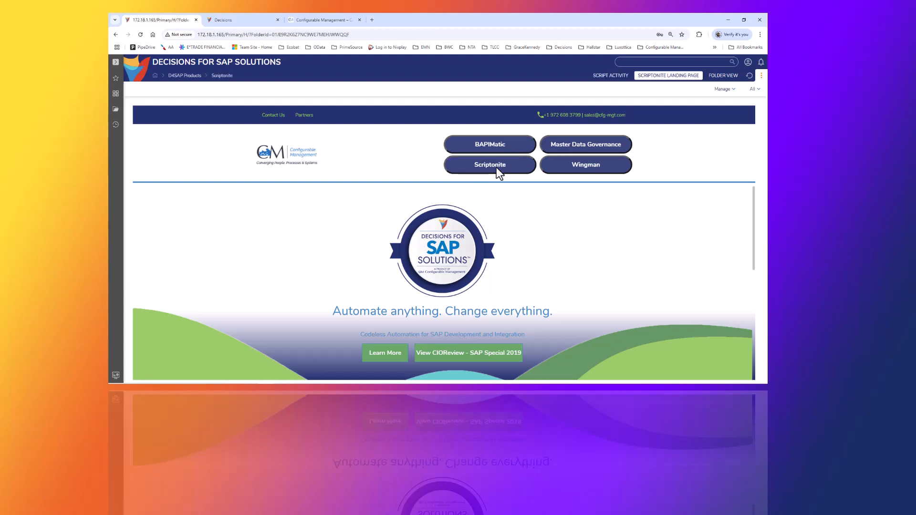
pyautogui.click(496, 167)
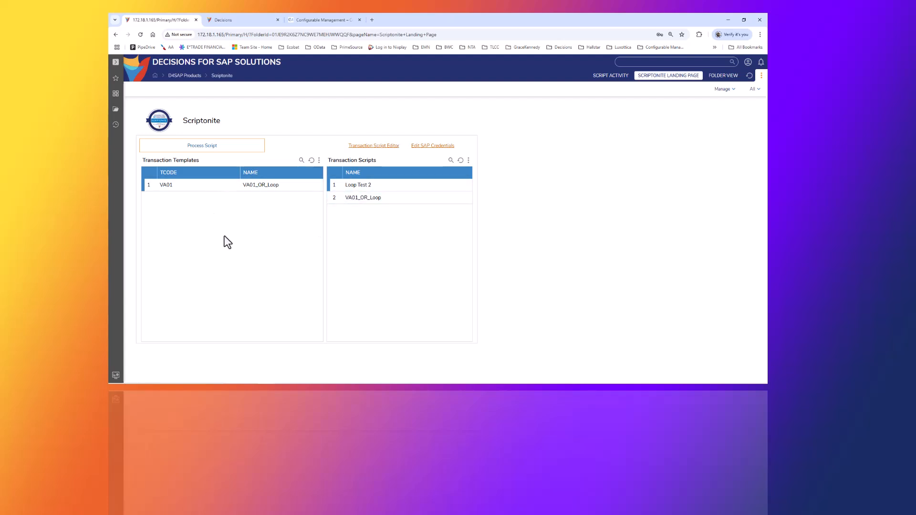
pyautogui.click(368, 148)
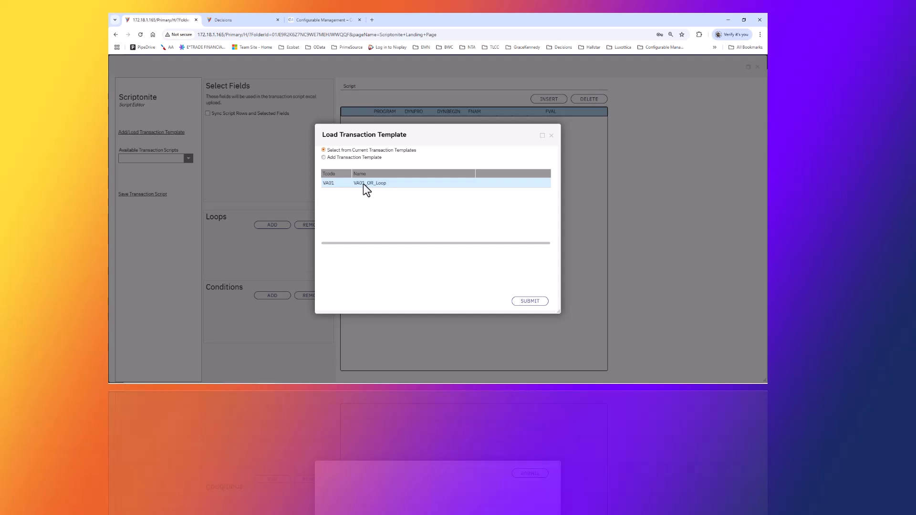
# - Add a new transaction template with Tcode MM02 and template name MM02 Basic Data 1
pyautogui.click(351, 158)
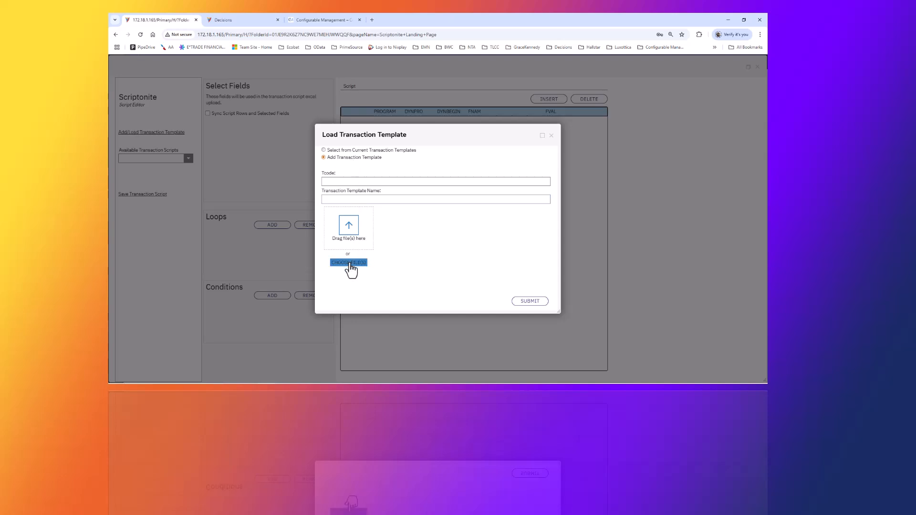
pyautogui.click(343, 182)
pyautogui.write('MM02')
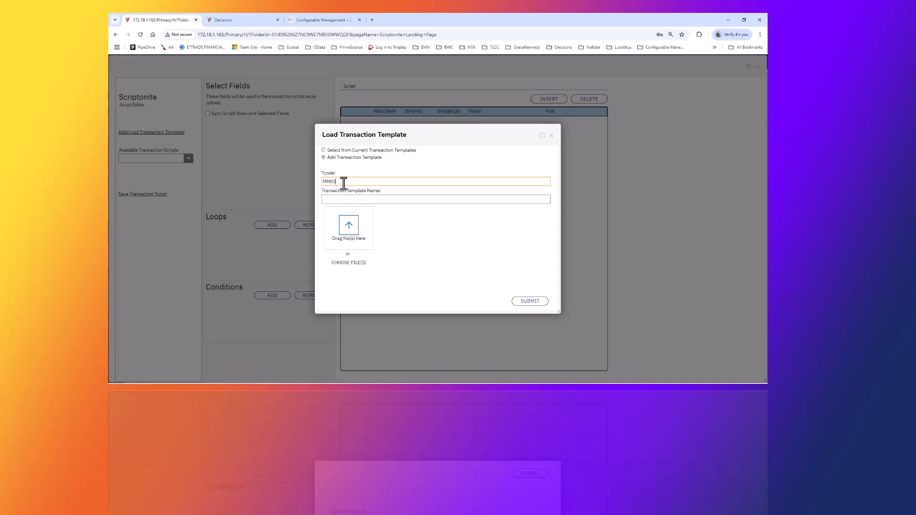
pyautogui.click(344, 198)
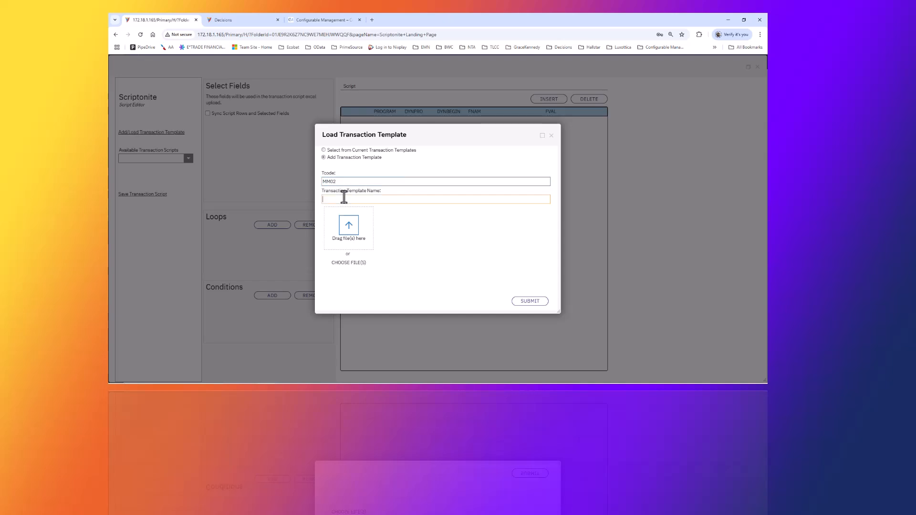
pyautogui.write('MM02 Basic Data 1')
# - Attach the MM02BasicData1.xlsx recording file to the template and submit it
pyautogui.click(356, 264)
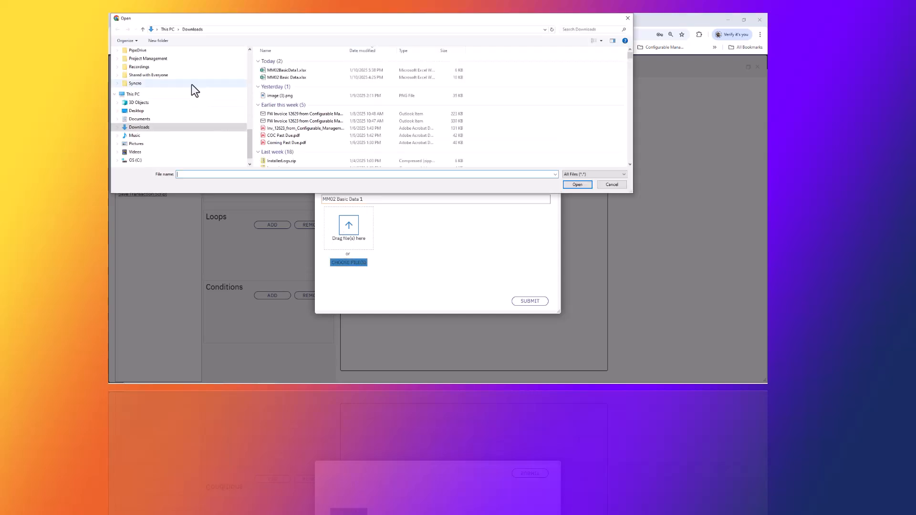
pyautogui.click(151, 111)
pyautogui.click(282, 60)
pyautogui.click(577, 185)
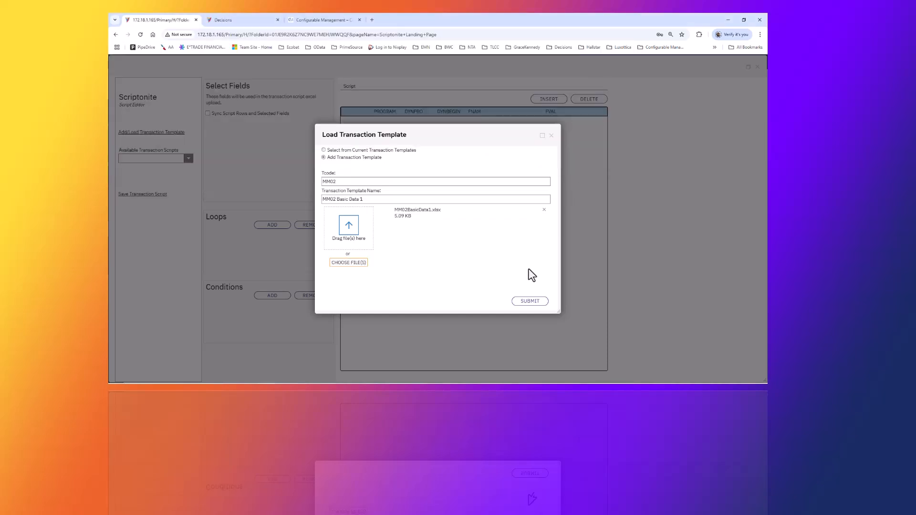
pyautogui.click(530, 303)
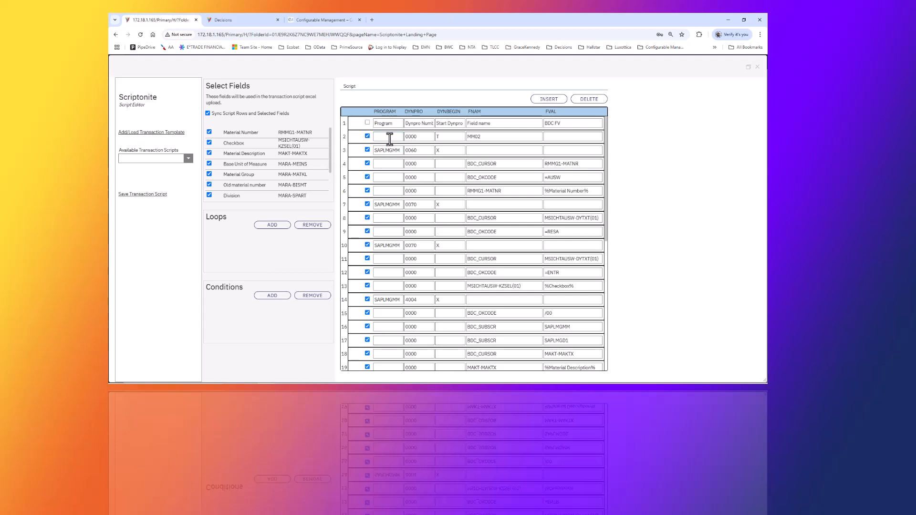
# - Review the generated script rows and the list of selectable fields
pyautogui.doubleClick(486, 138)
pyautogui.doubleClick(389, 150)
pyautogui.doubleClick(414, 150)
pyautogui.scroll(-5, 501, 215)
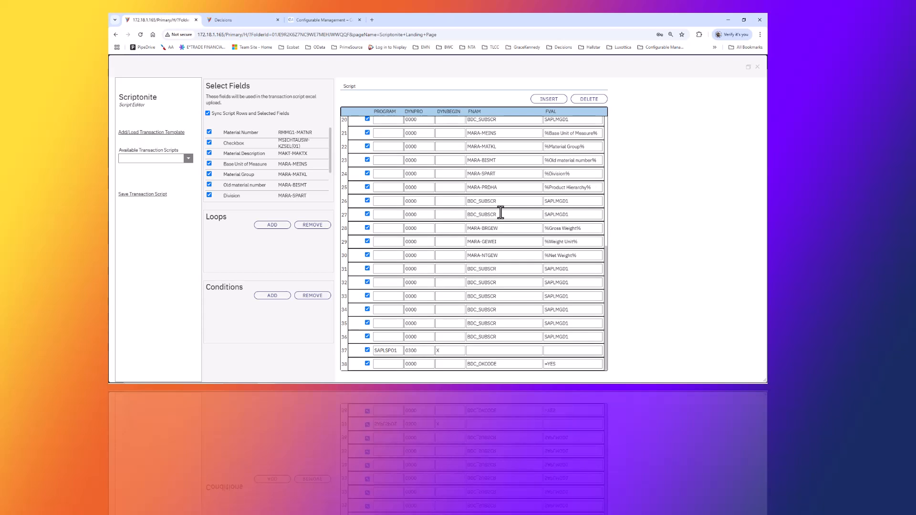
pyautogui.scroll(5, 501, 213)
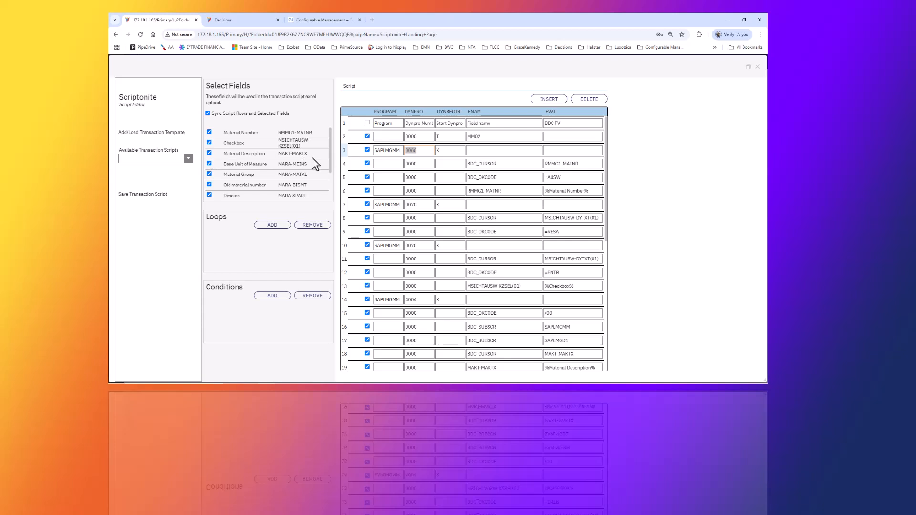
pyautogui.moveTo(328, 158); pyautogui.dragTo(331, 213)
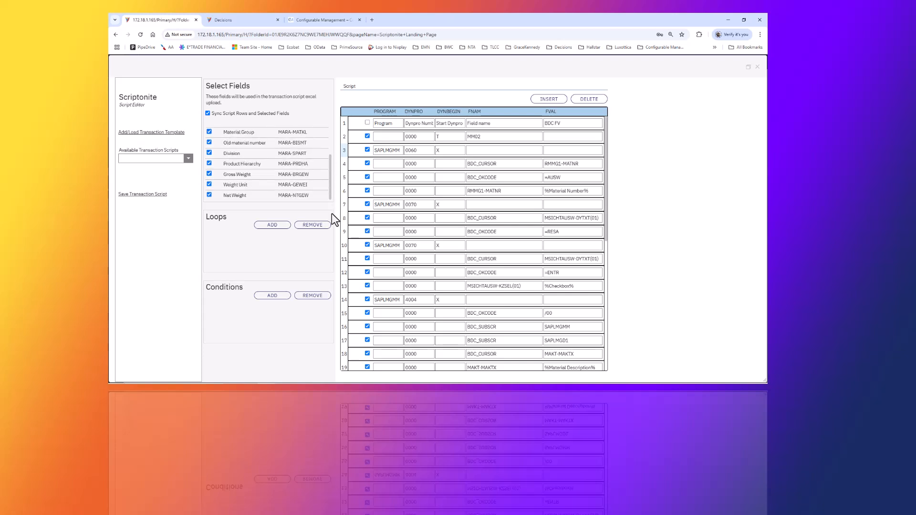
pyautogui.moveTo(331, 213); pyautogui.dragTo(332, 161)
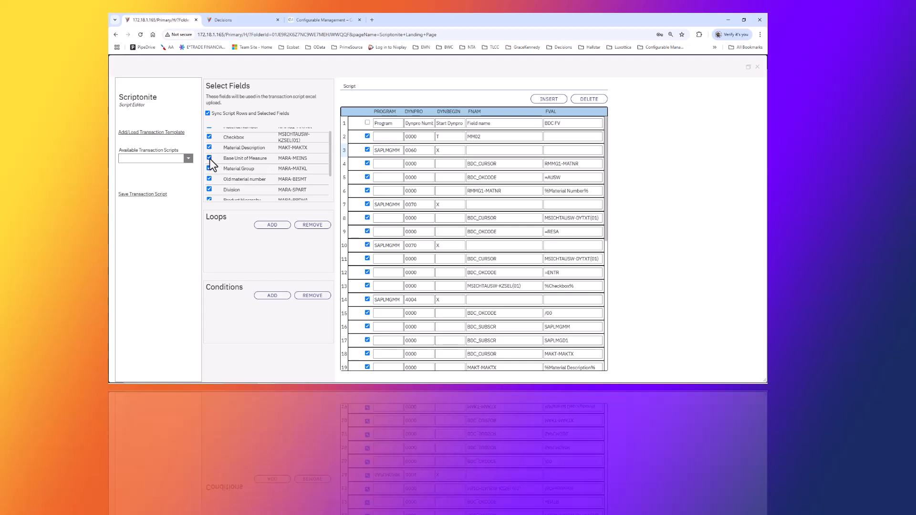
# - Deselect the description, unit, group, division and hierarchy fields, keeping Gross Weight, Weight Unit and Net Weight selected
pyautogui.scroll(1, 212, 162)
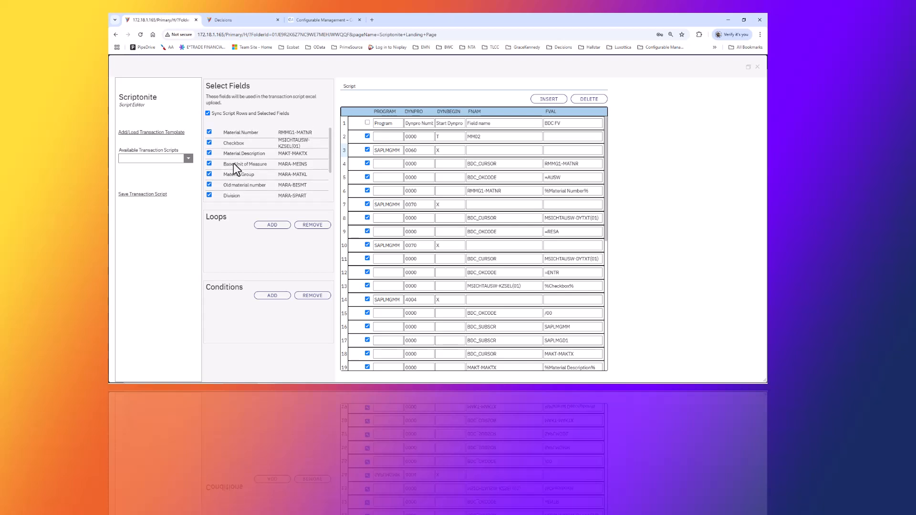
pyautogui.click(210, 152)
pyautogui.click(209, 164)
pyautogui.click(209, 195)
pyautogui.moveTo(331, 153); pyautogui.dragTo(333, 133)
pyautogui.moveTo(330, 150); pyautogui.dragTo(330, 181)
pyautogui.click(209, 163)
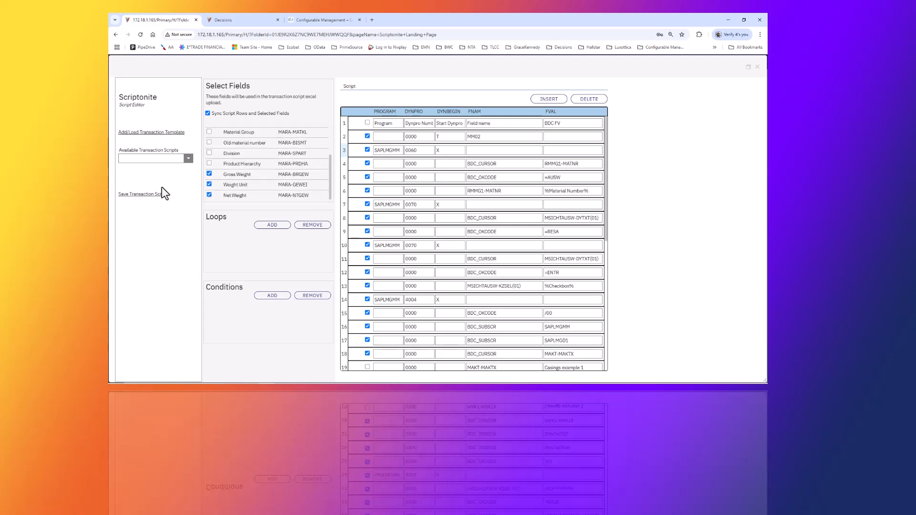
# - Save the transaction script under the name MM02BasicData1
pyautogui.click(136, 194)
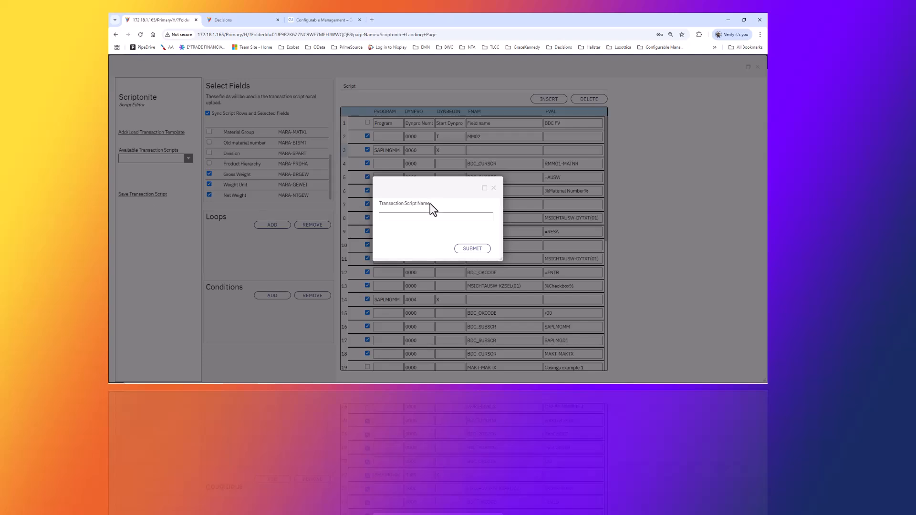
pyautogui.click(413, 216)
pyautogui.write('MM02')
pyautogui.write('BasicD')
pyautogui.write('ata1')
pyautogui.click(471, 252)
# - Check the available transaction scripts list and close the script editor
pyautogui.click(188, 159)
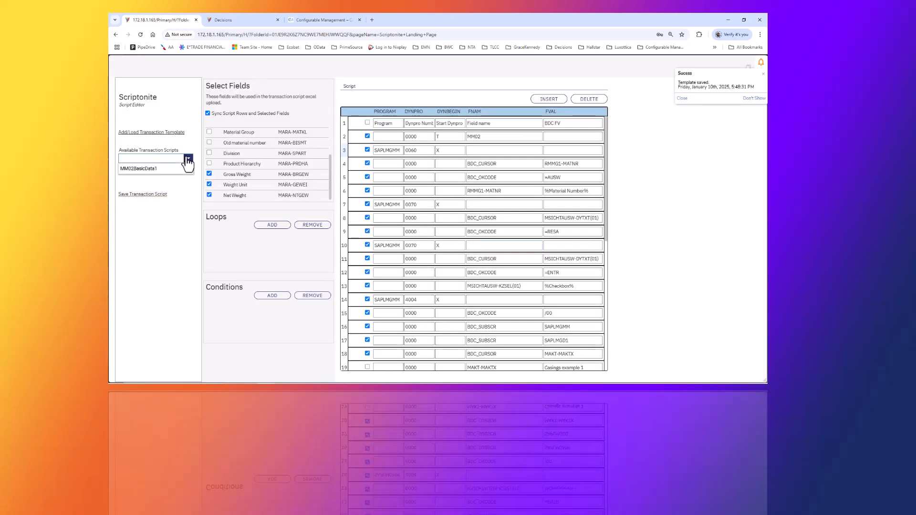
pyautogui.click(156, 169)
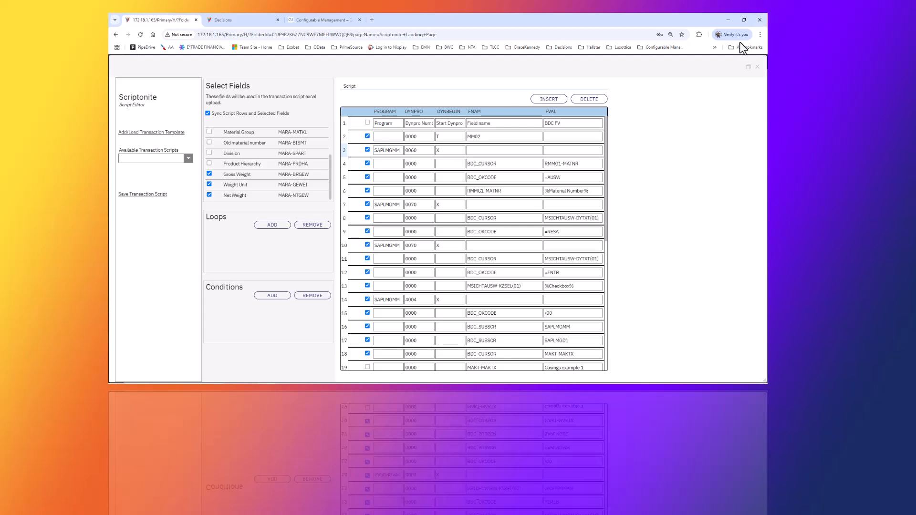
pyautogui.click(757, 67)
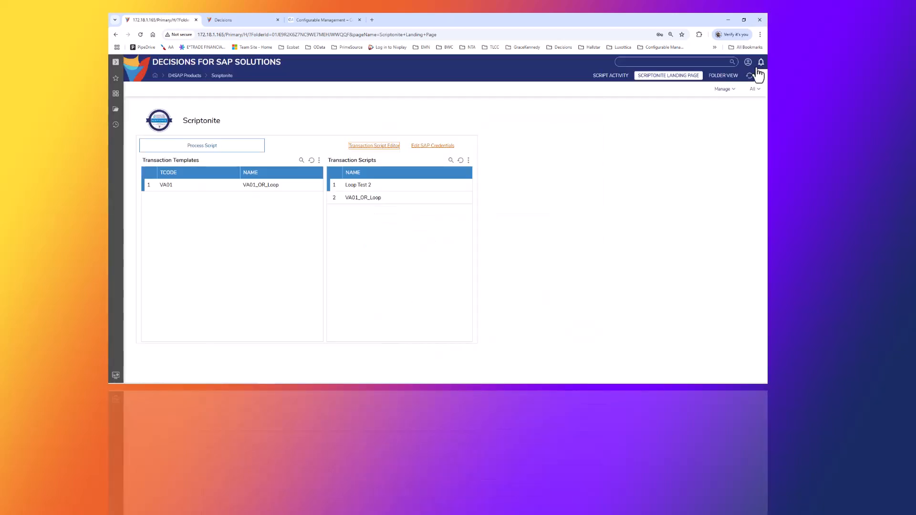
# - Refresh the Scriptonite landing page and review the MM02 template and MM02BasicData1 script entries
pyautogui.click(229, 20)
pyautogui.click(464, 161)
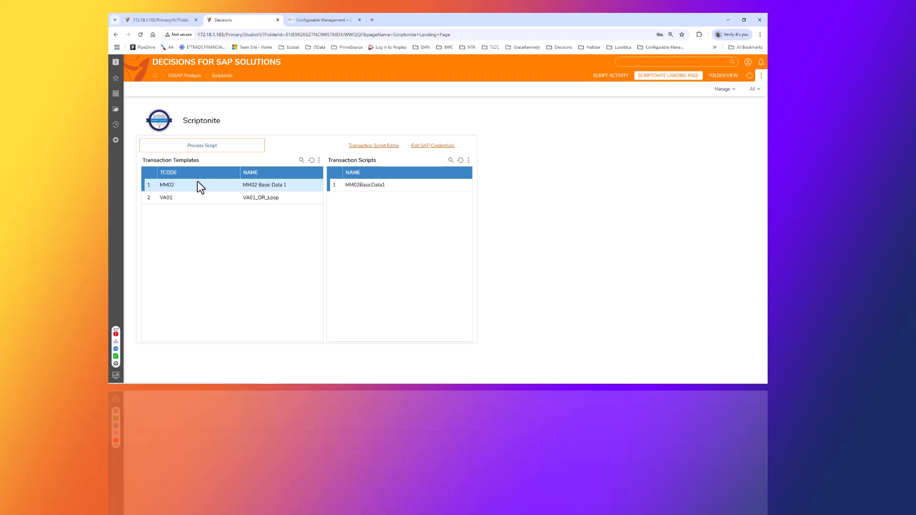
pyautogui.click(245, 185)
pyautogui.click(364, 186)
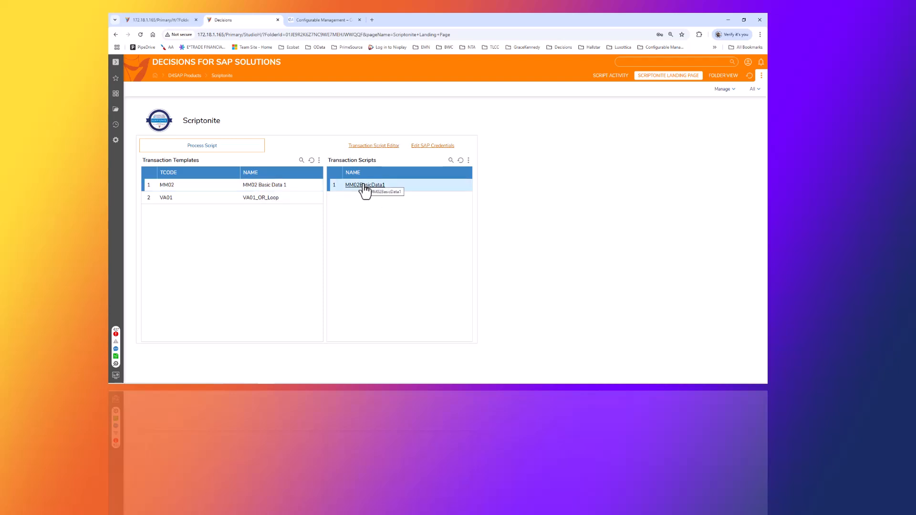
# - Load the MM02 Basic Data 1 template into the Transaction Script Editor and browse its fields
pyautogui.click(375, 146)
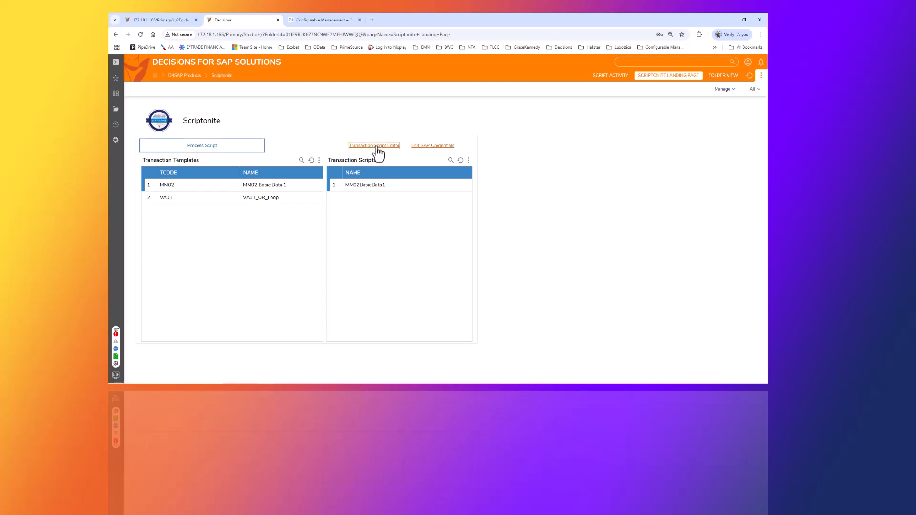
pyautogui.click(376, 147)
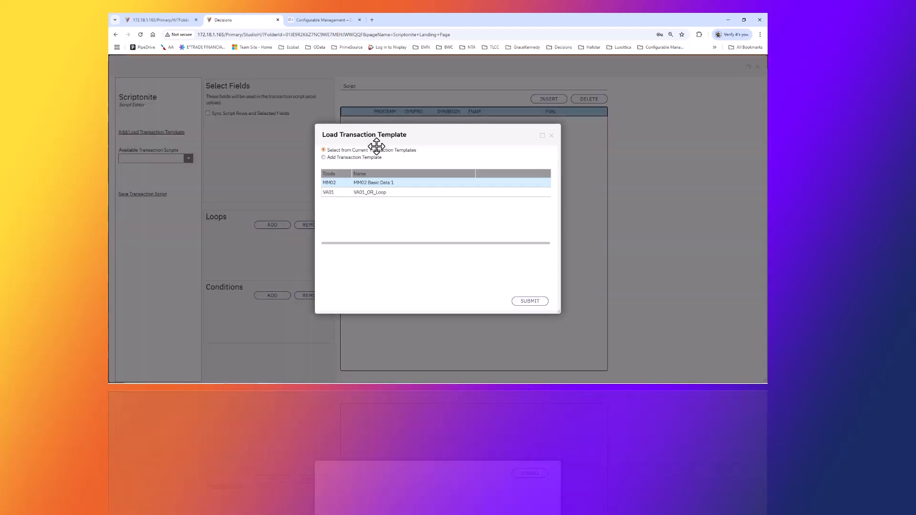
pyautogui.click(377, 184)
pyautogui.click(520, 301)
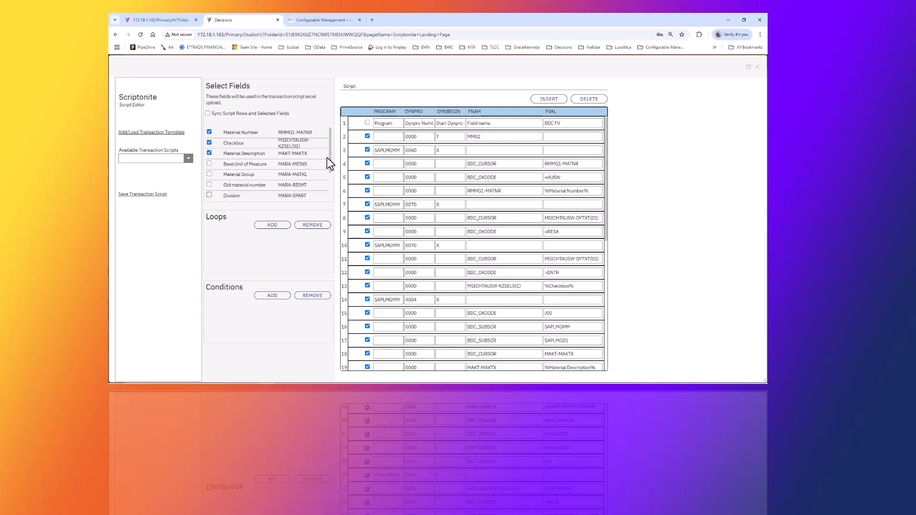
pyautogui.scroll(-2, 305, 176)
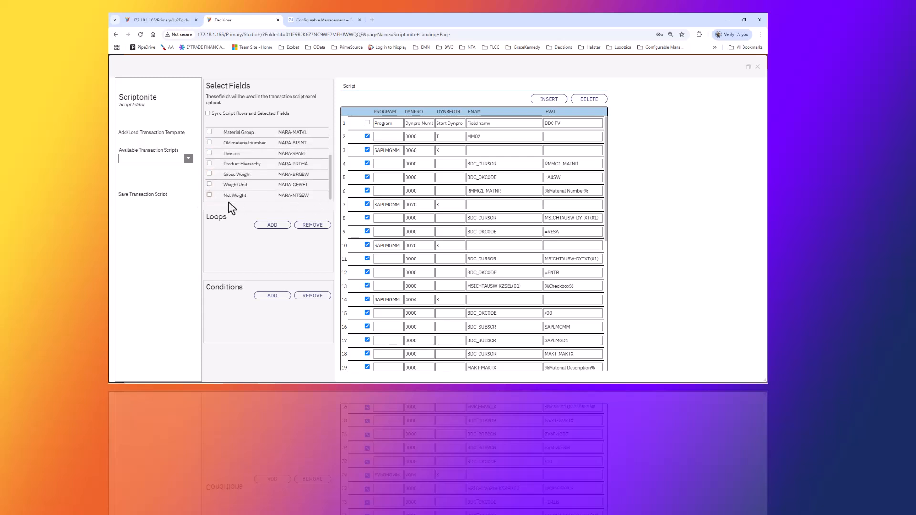
# - Close the script editor and open Run Script for the MM02BasicData1 transaction script
pyautogui.moveTo(331, 188); pyautogui.dragTo(333, 119)
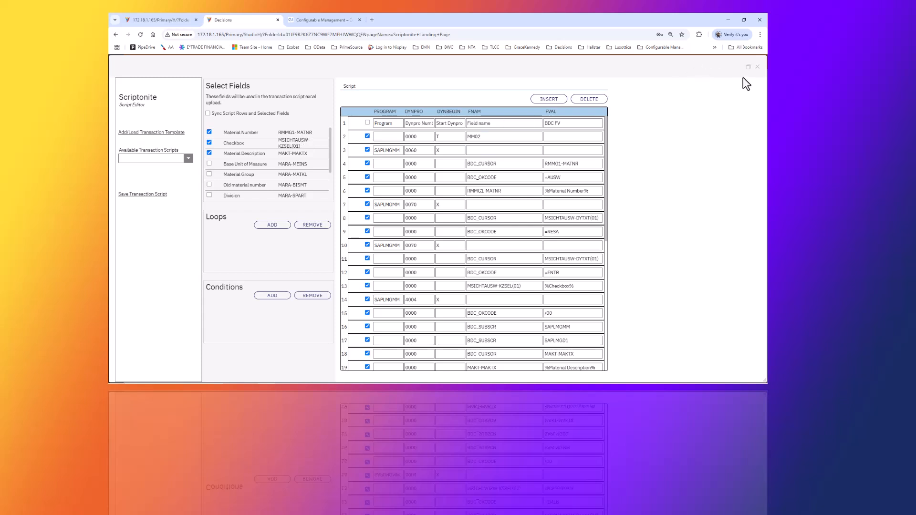
pyautogui.click(758, 67)
pyautogui.rightClick(368, 186)
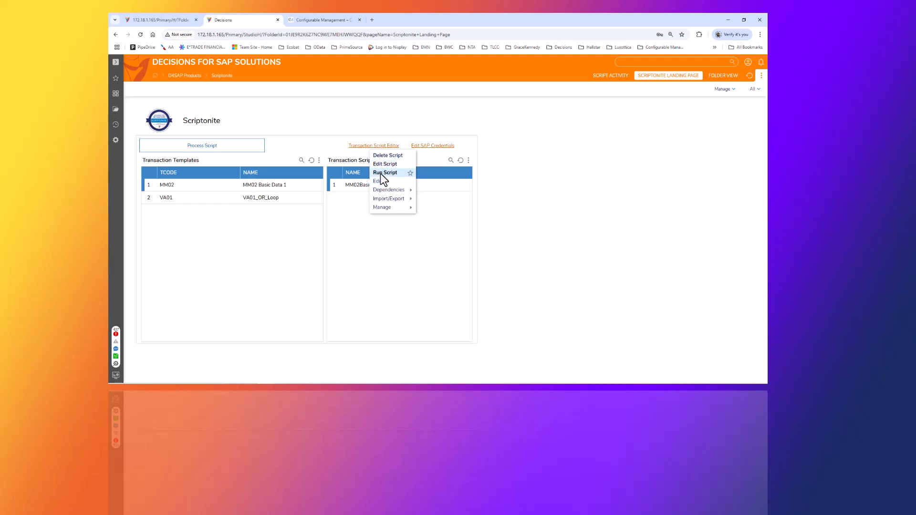
pyautogui.click(380, 173)
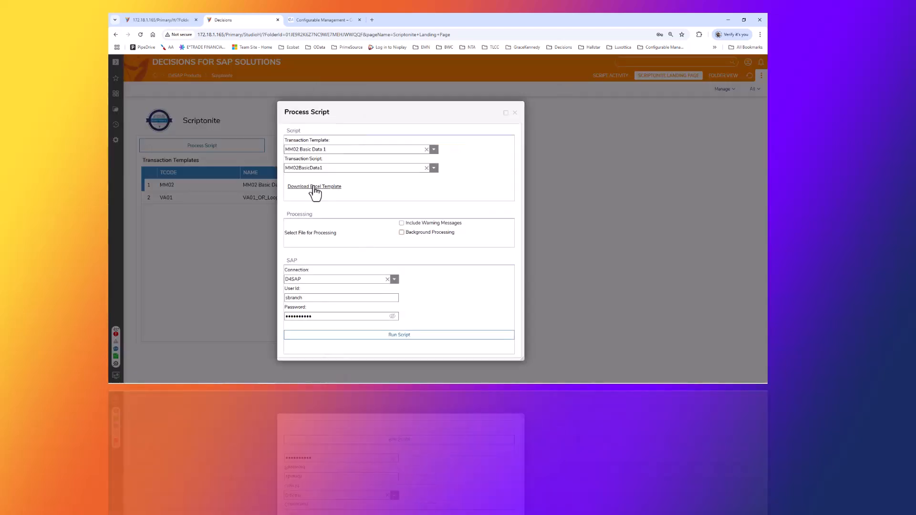
# - Download the Excel template as MM02BasicData1 Template.xlsx, keep the download and open it
pyautogui.click(314, 187)
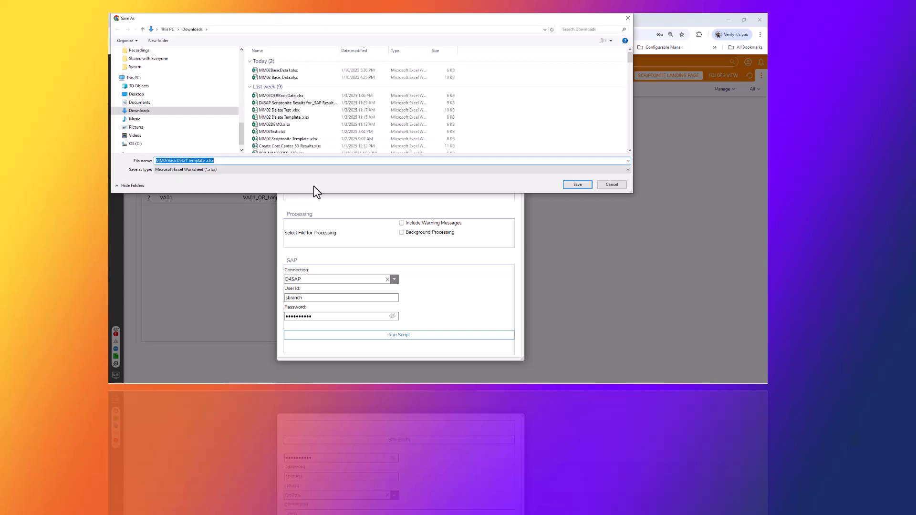
pyautogui.click(572, 186)
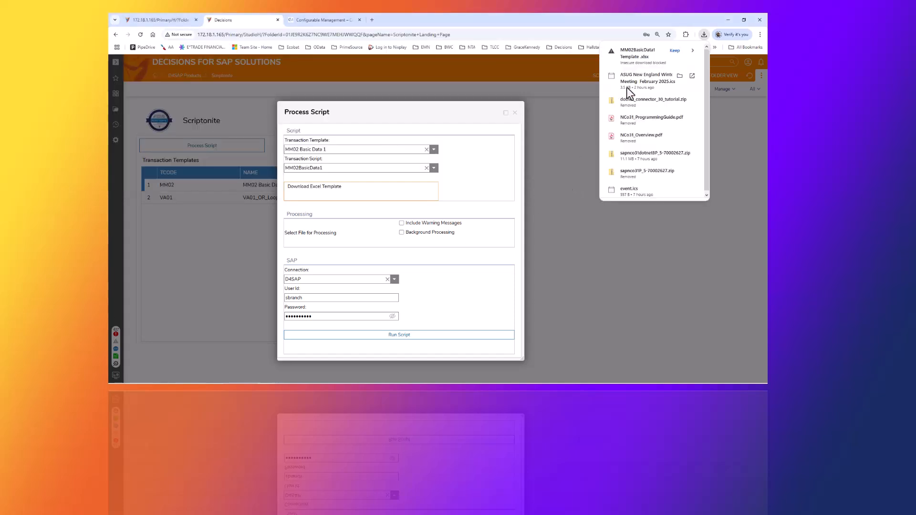
pyautogui.click(676, 50)
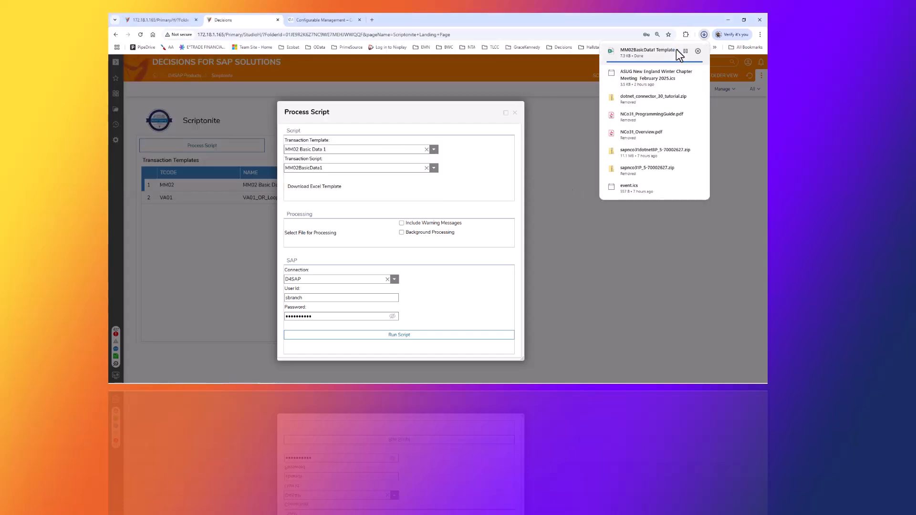
pyautogui.click(611, 50)
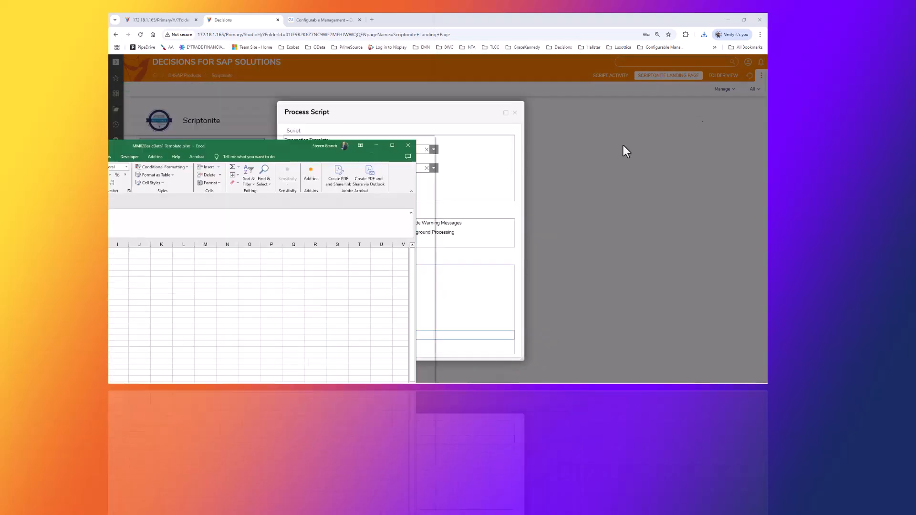
# - Examine the template's column headers in Excel, then close the workbook without saving
pyautogui.moveTo(210, 150); pyautogui.dragTo(518, 67)
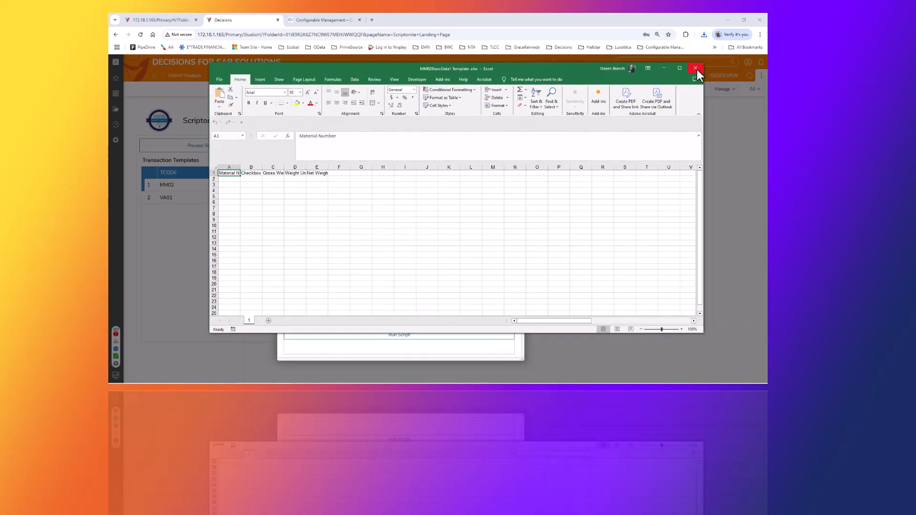
pyautogui.click(679, 68)
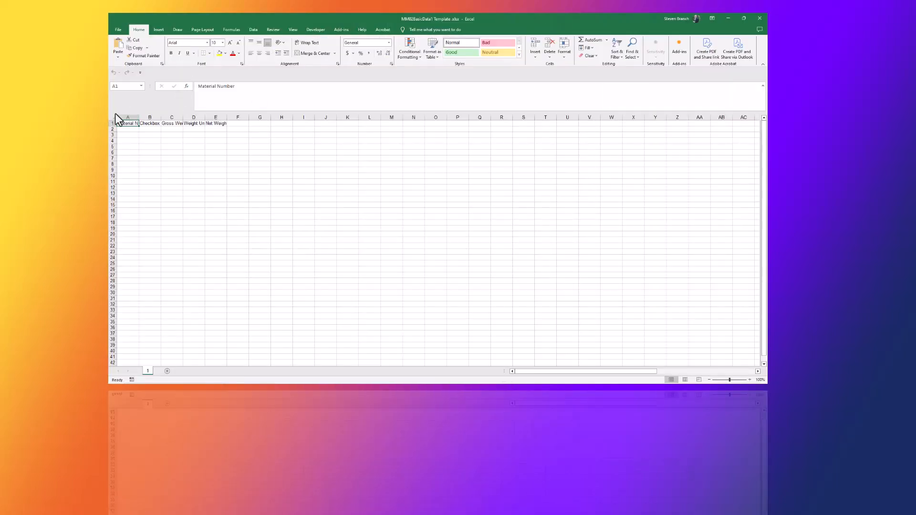
pyautogui.doubleClick(138, 117)
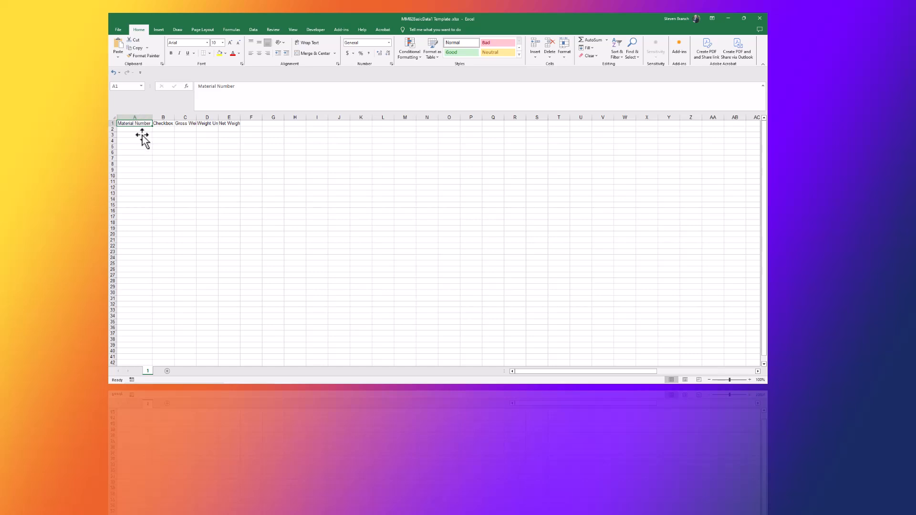
pyautogui.click(162, 130)
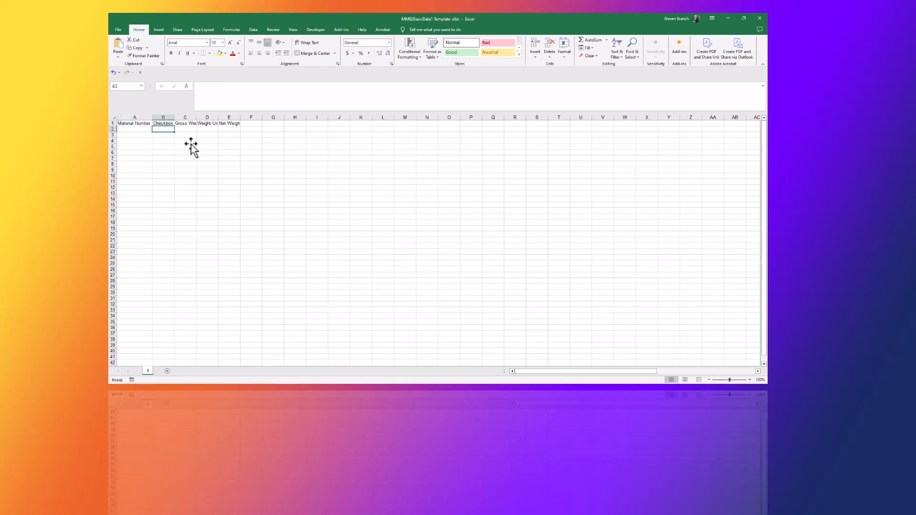
pyautogui.click(194, 130)
pyautogui.click(205, 129)
pyautogui.click(235, 131)
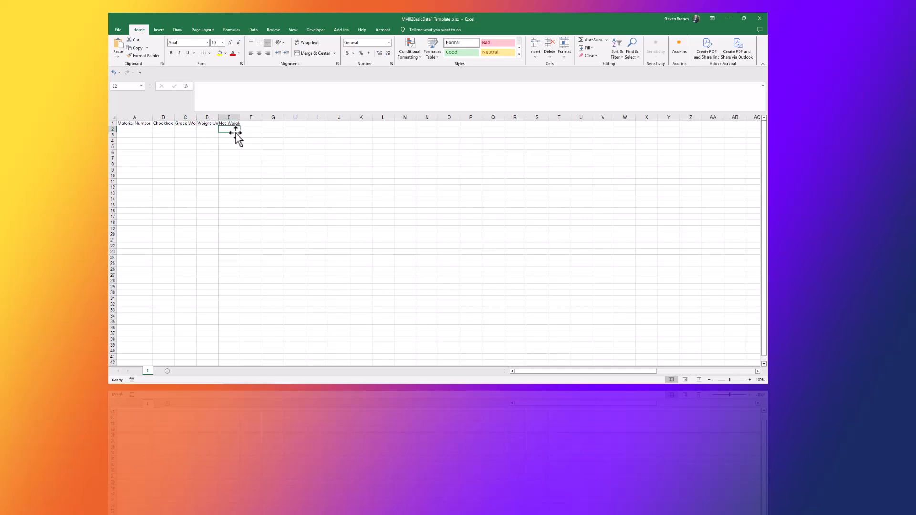
pyautogui.moveTo(185, 159); pyautogui.dragTo(251, 123)
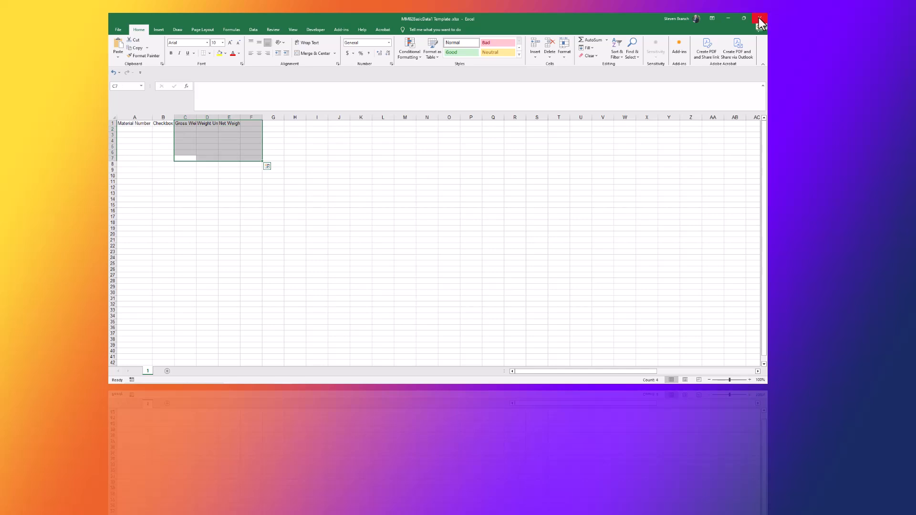
pyautogui.click(157, 130)
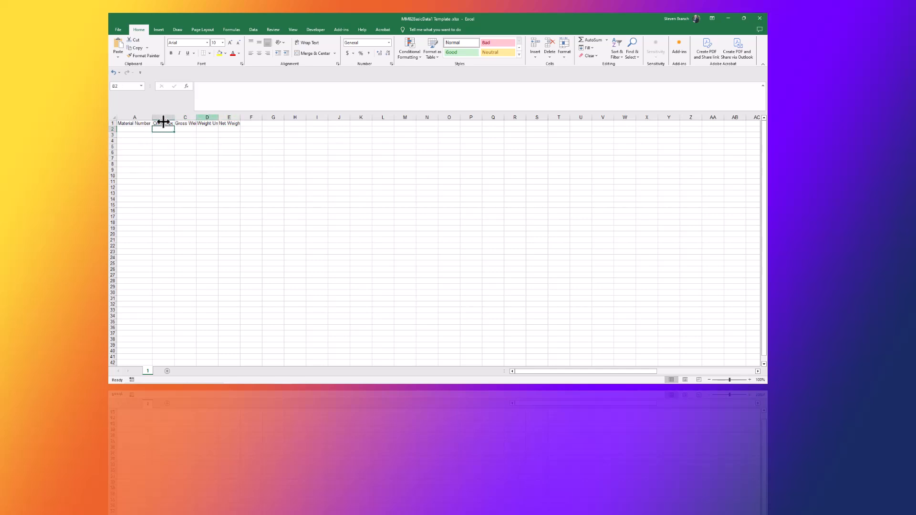
pyautogui.click(763, 22)
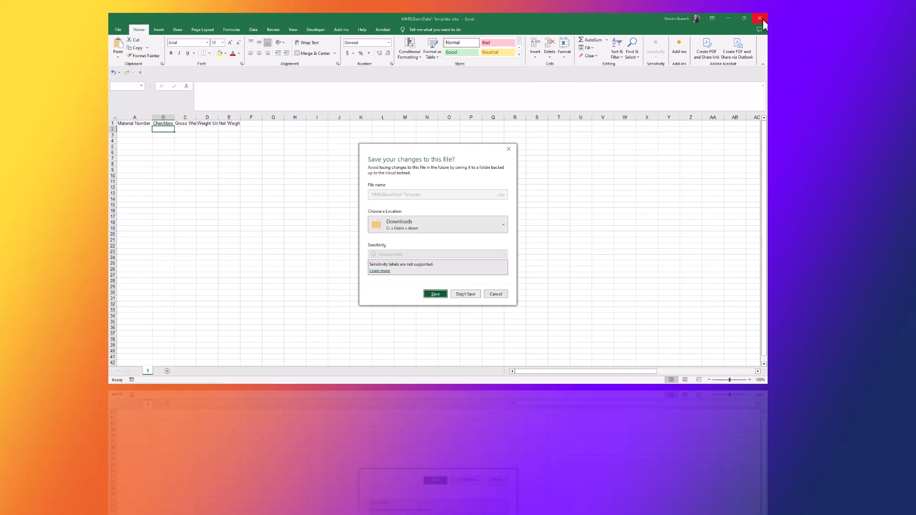
pyautogui.click(470, 294)
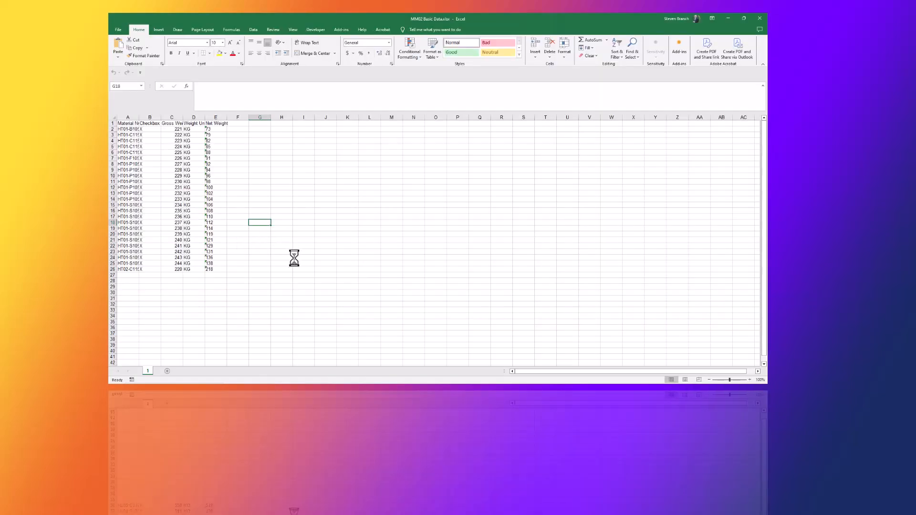
# - Examine the material rows in the MM02 Basic Data.xlsx workbook and close it without saving
pyautogui.click(115, 117)
pyautogui.doubleClick(138, 118)
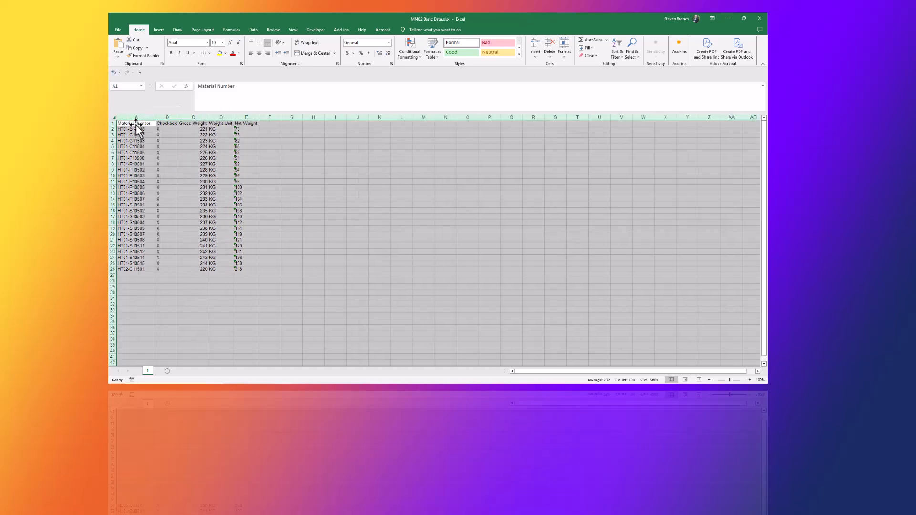
pyautogui.click(163, 123)
pyautogui.click(186, 124)
pyautogui.click(247, 123)
pyautogui.click(134, 268)
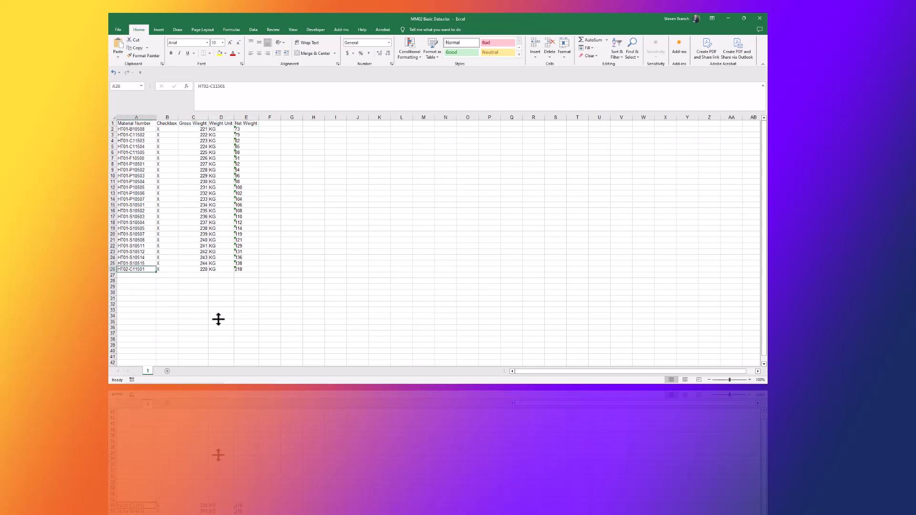
pyautogui.click(763, 18)
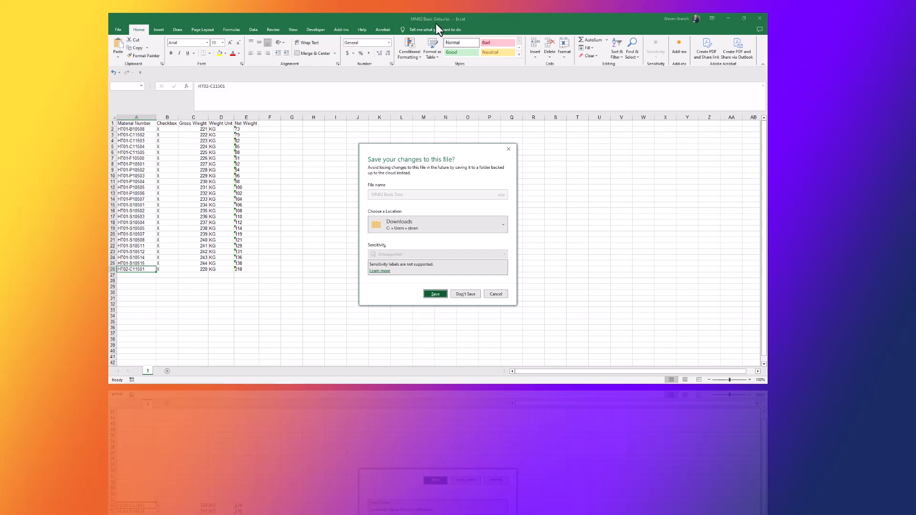
pyautogui.click(466, 292)
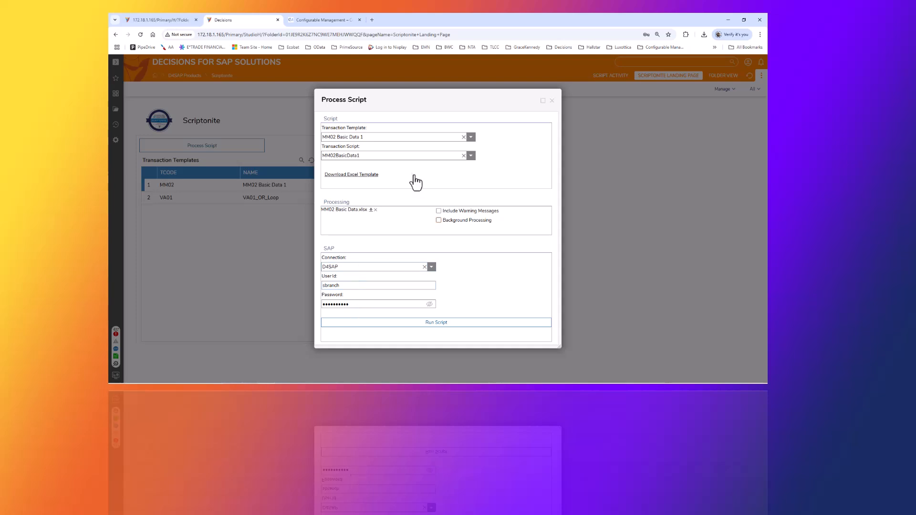
# - Run the script with the MM02 Basic Data.xlsx file attached on the D4SAP connection
pyautogui.moveTo(411, 96); pyautogui.dragTo(691, 174)
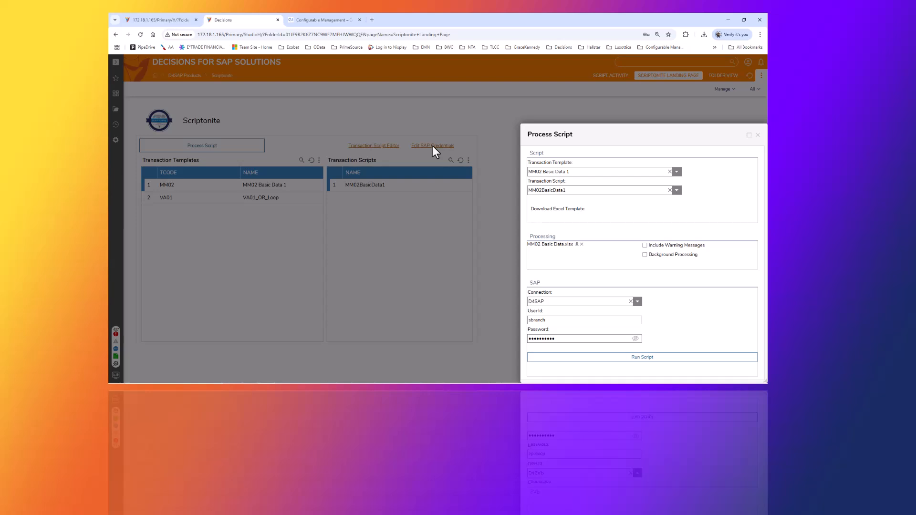
pyautogui.moveTo(642, 139); pyautogui.dragTo(376, 96)
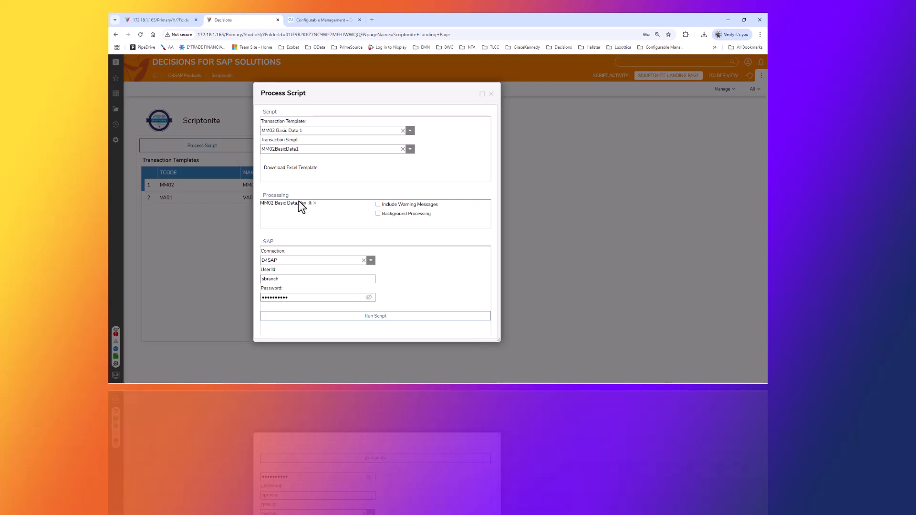
pyautogui.click(363, 318)
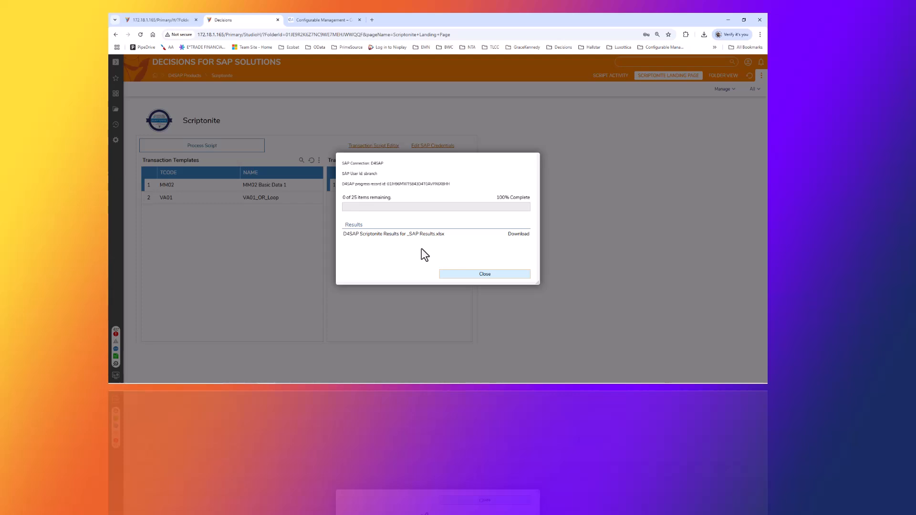
# - Download the Scriptonite results workbook, keep the download and open it
pyautogui.click(517, 234)
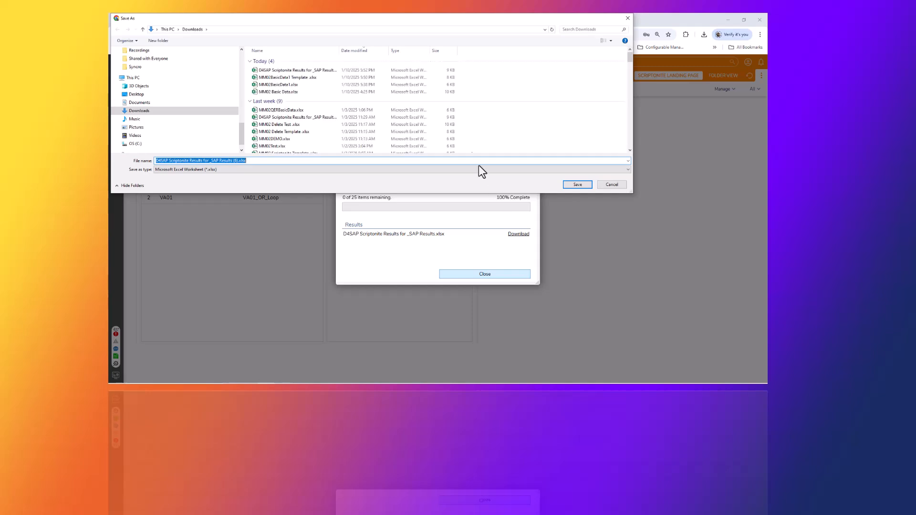
pyautogui.click(574, 185)
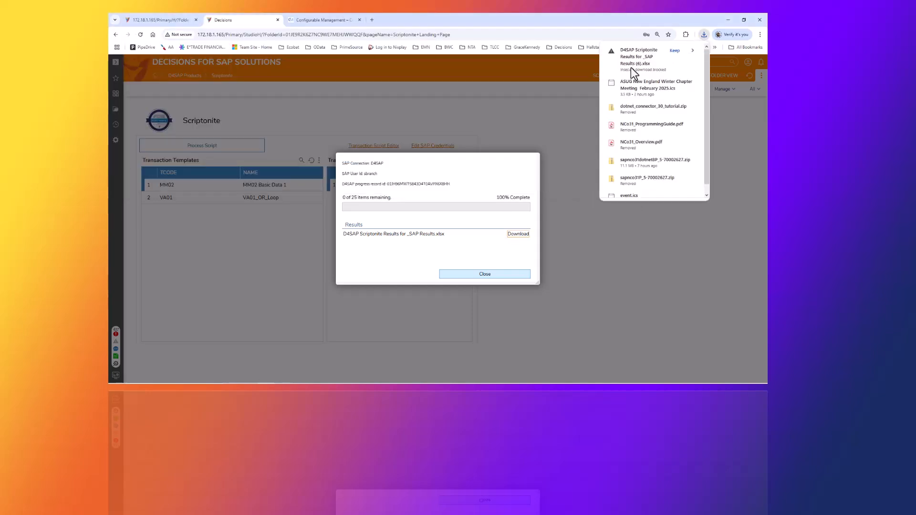
pyautogui.click(673, 50)
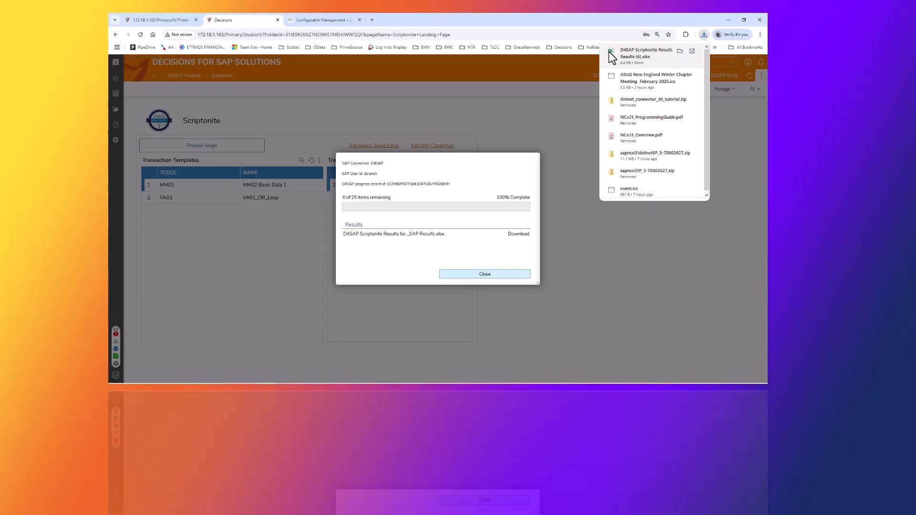
pyautogui.click(609, 51)
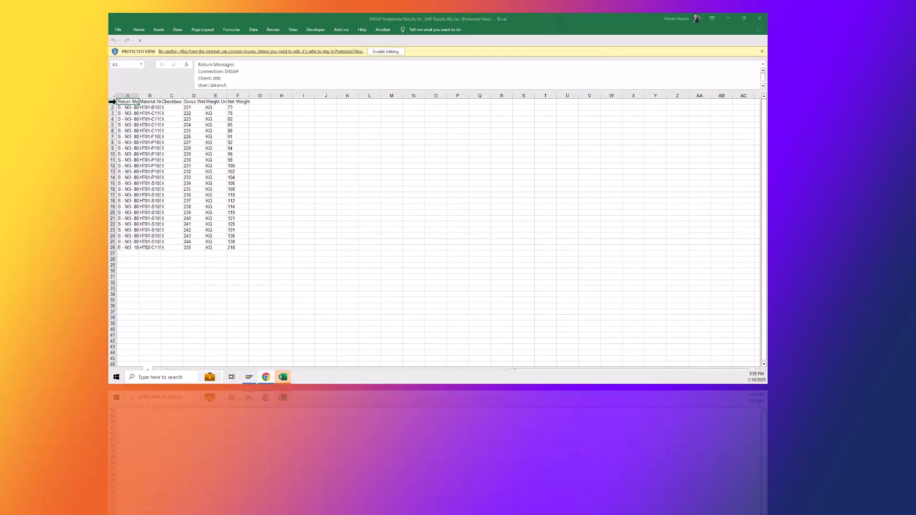
# - Read the return message for each material in the results workbook, then close it
pyautogui.click(114, 96)
pyautogui.moveTo(139, 96); pyautogui.dragTo(138, 96)
pyautogui.doubleClick(138, 96)
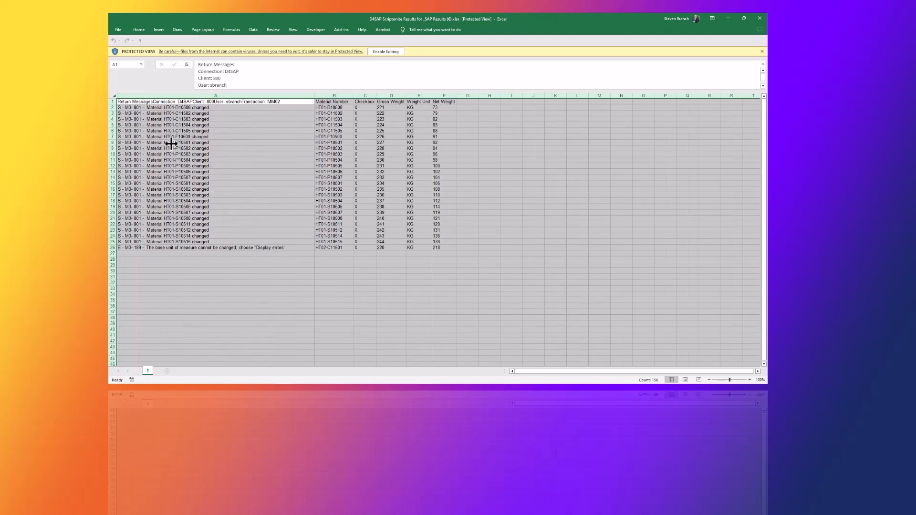
pyautogui.click(133, 108)
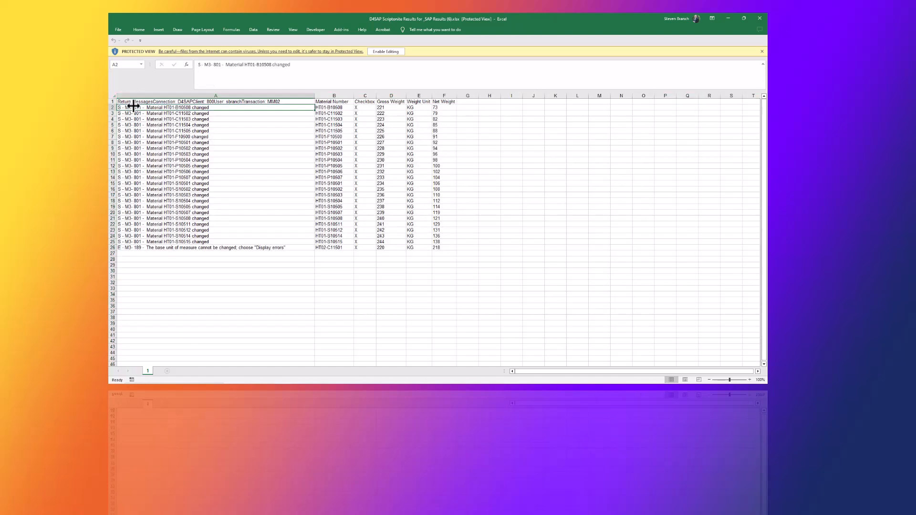
pyautogui.click(152, 114)
pyautogui.click(151, 125)
pyautogui.click(151, 139)
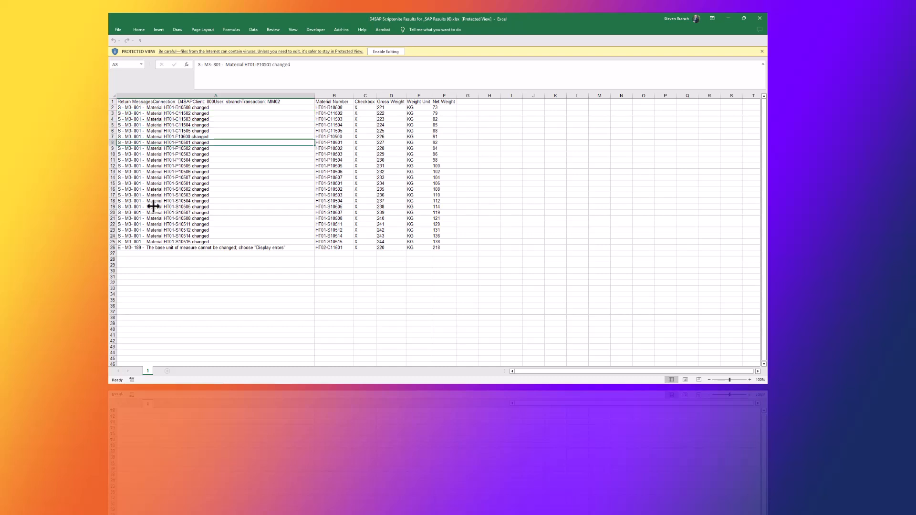
pyautogui.click(145, 248)
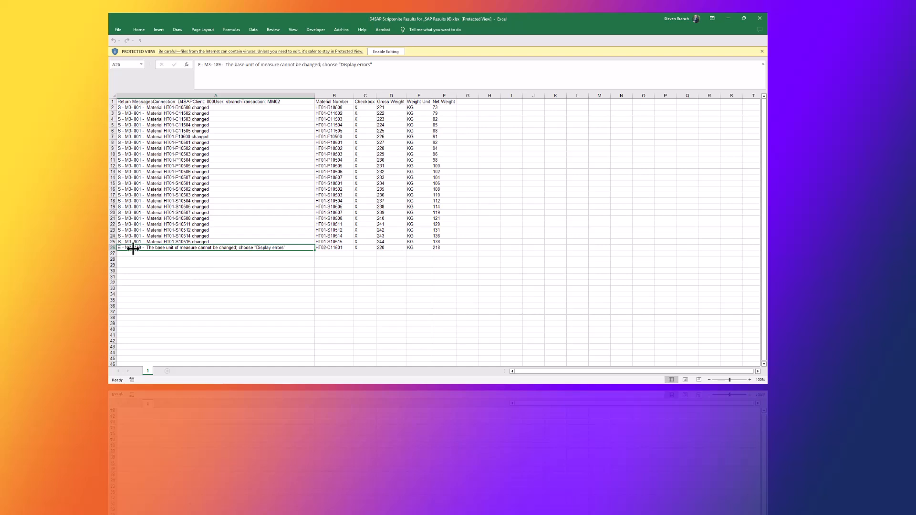
pyautogui.click(760, 19)
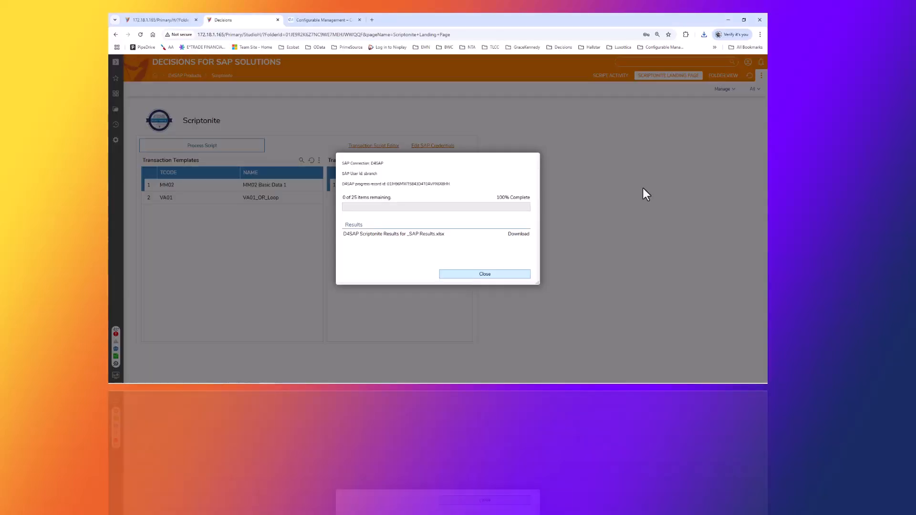
# - Close the run progress dialog and open the Script Activity page
pyautogui.click(518, 276)
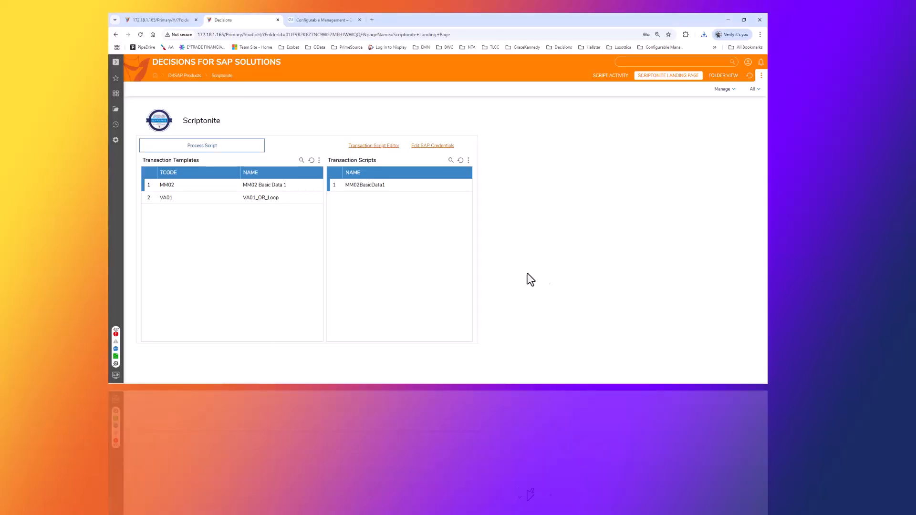
pyautogui.click(597, 75)
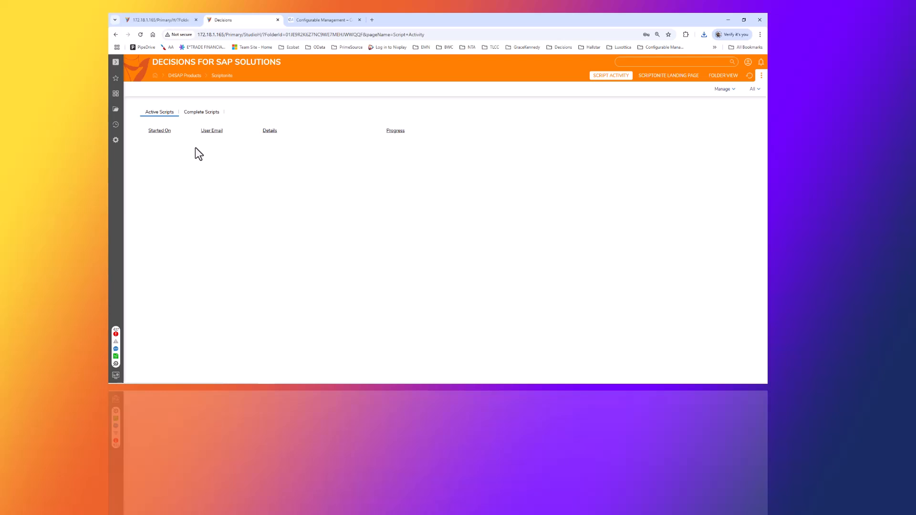
pyautogui.click(169, 20)
pyautogui.click(234, 22)
pyautogui.click(187, 22)
pyautogui.click(242, 21)
pyautogui.click(200, 20)
pyautogui.click(226, 20)
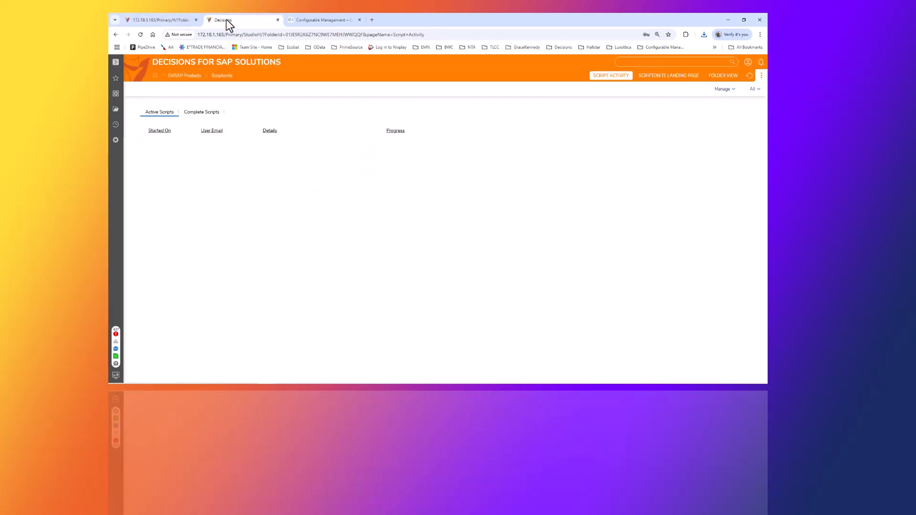
# - Show the completed scripts list and start downloading the earlier run's results, then cancel
pyautogui.click(199, 113)
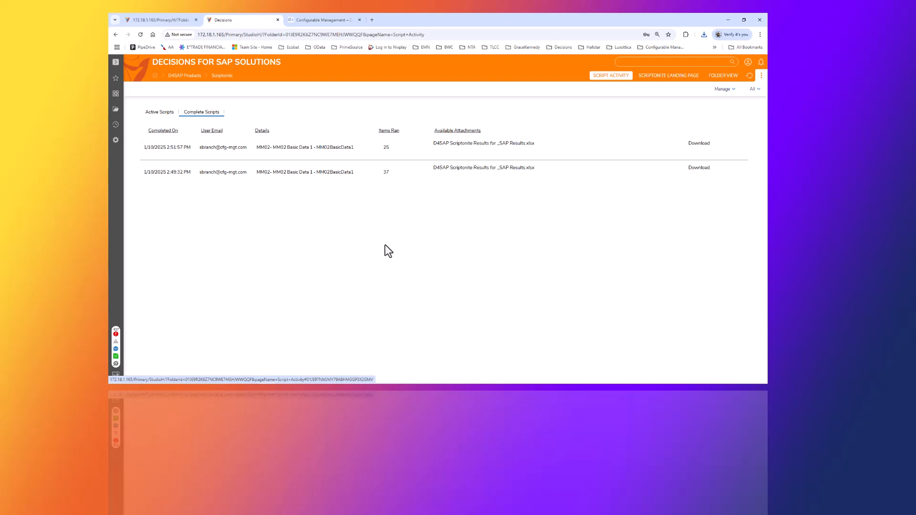
pyautogui.click(695, 169)
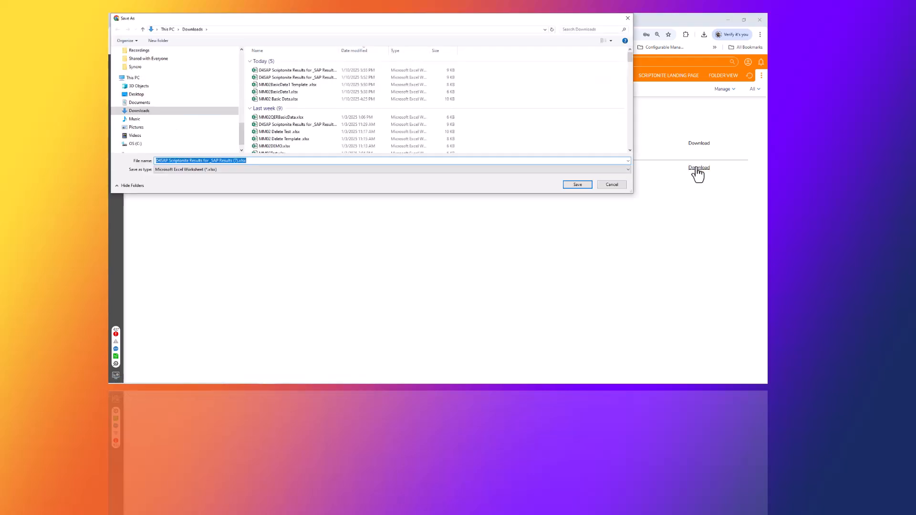
pyautogui.click(612, 185)
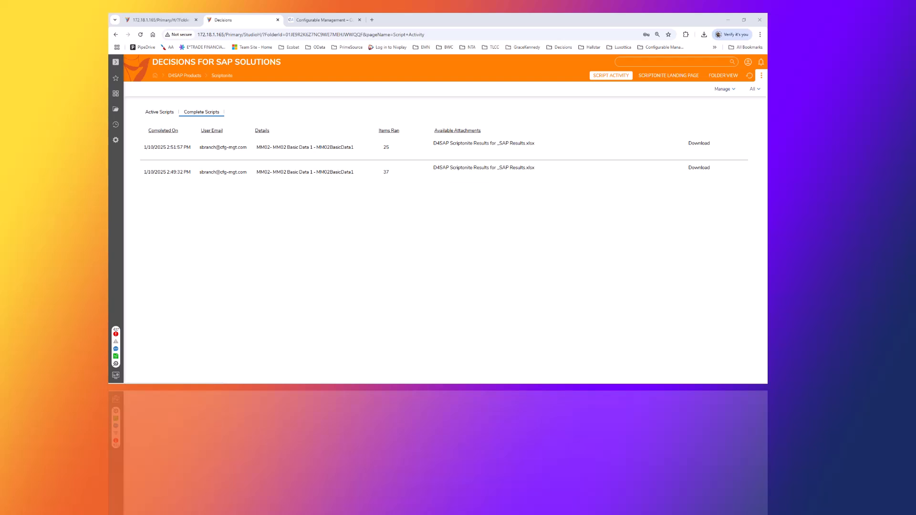
# - Switch to the other Scriptonite browser tab and then to the Configurable Management website tab
pyautogui.click(160, 19)
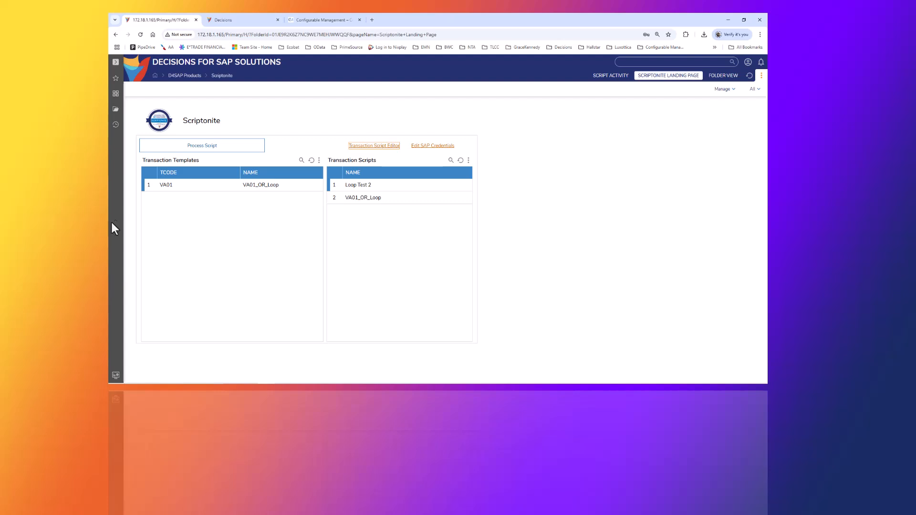
pyautogui.click(314, 18)
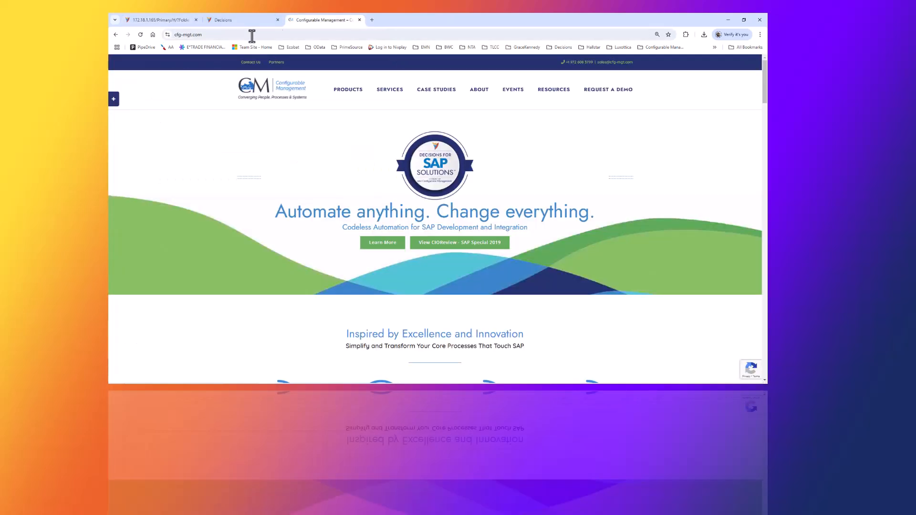